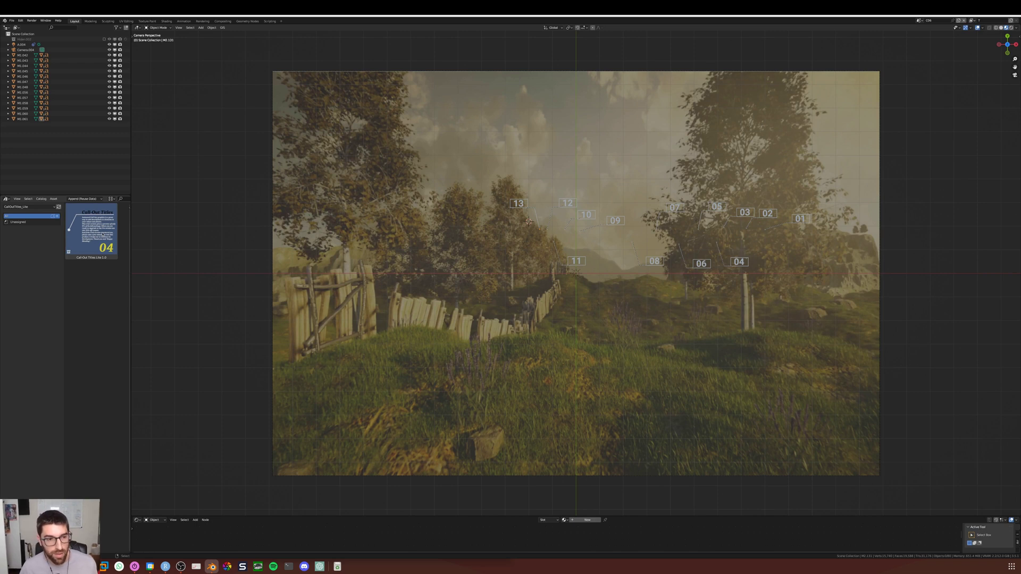
Add the Call-Out Titles Lite 1.0 asset to the scene near the fence and expand its outliner entry
{"action": "left_click_drag", "start_coordinate": [91, 229], "coordinate": [568, 301]}
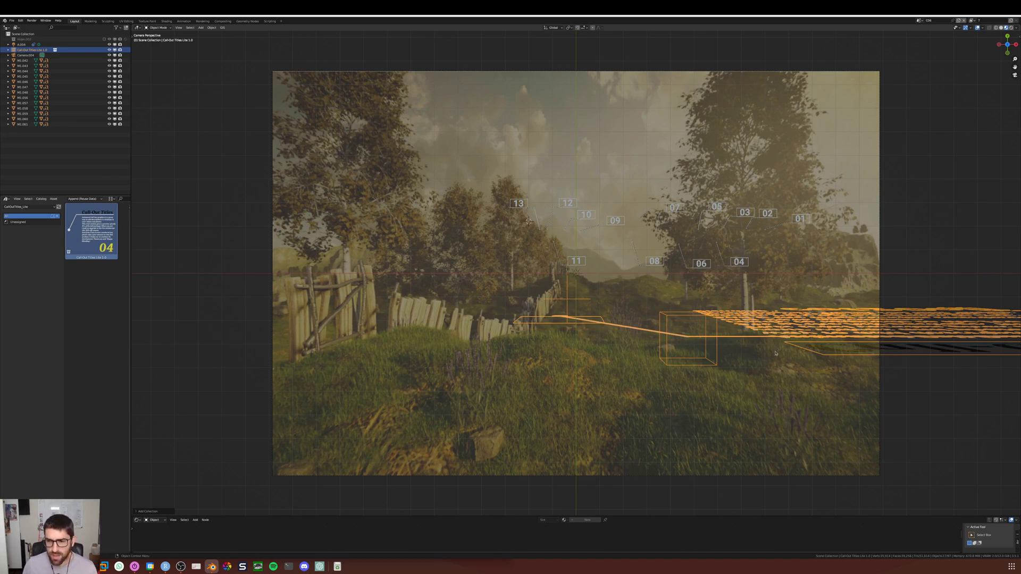
{"action": "scroll", "coordinate": [776, 353], "scroll_direction": "down", "scroll_amount": 1}
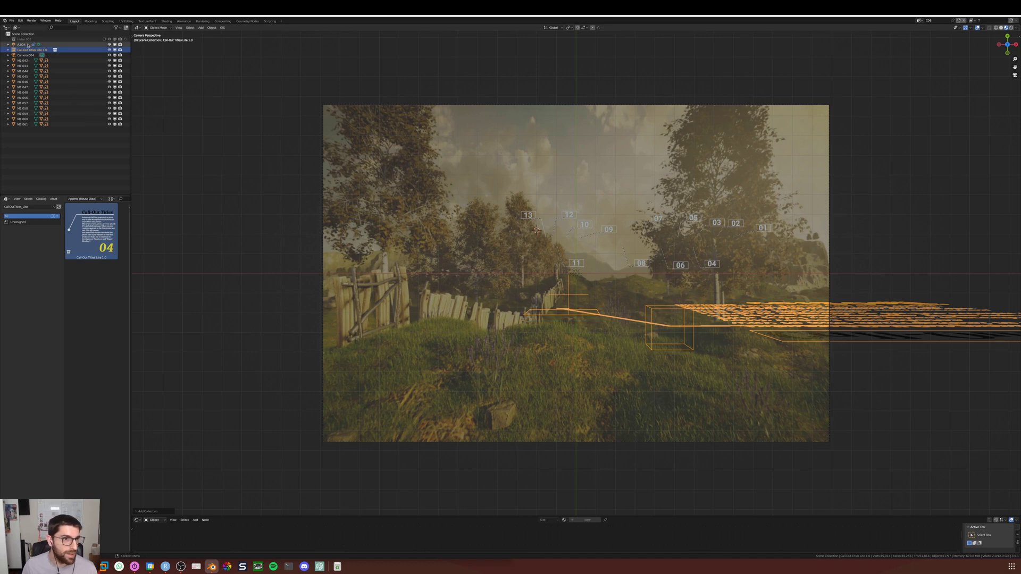
{"action": "left_click", "coordinate": [8, 50]}
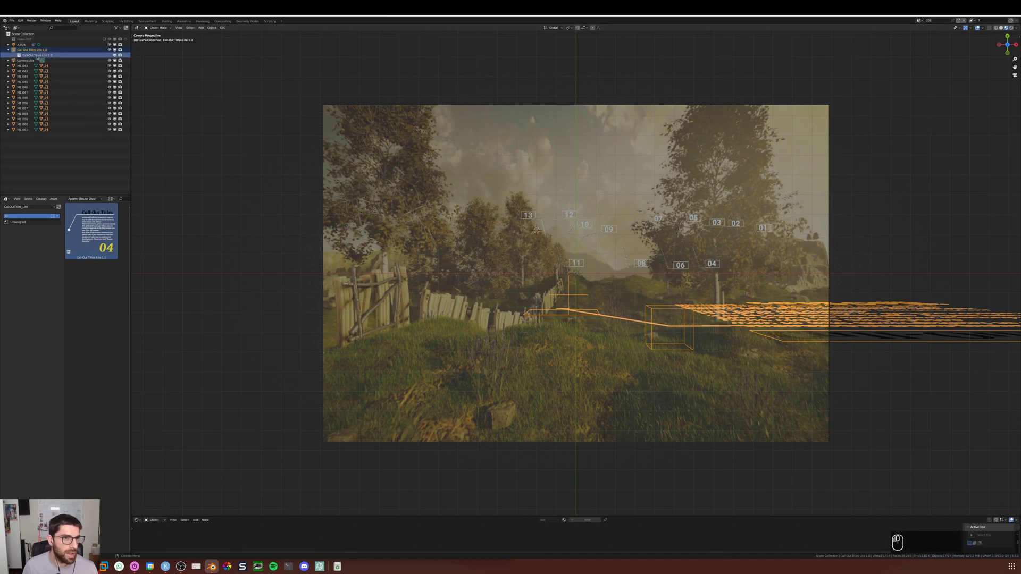
Try to rotate the call-out title asset 90° about the X axis
{"action": "key", "text": "r"}
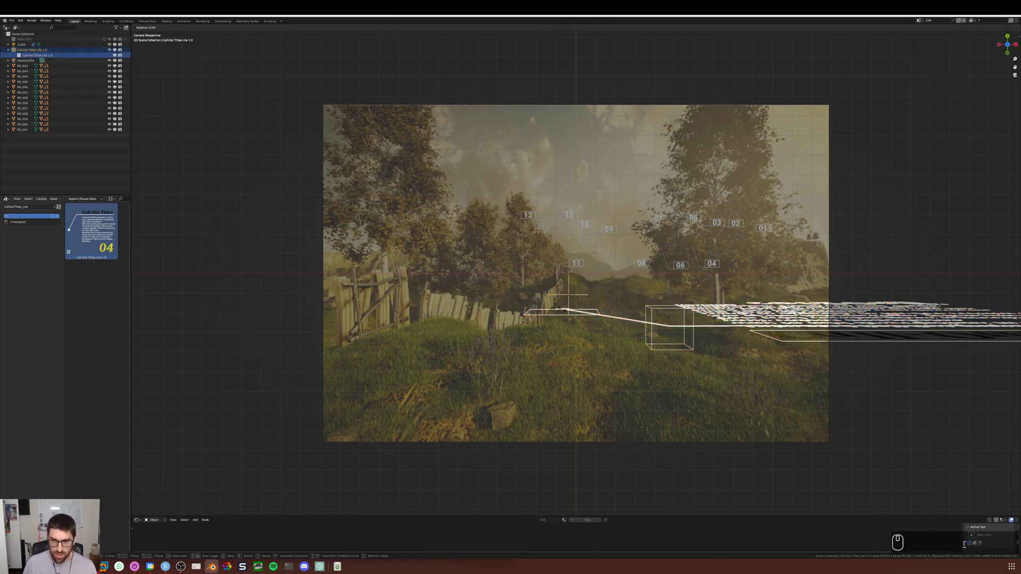
{"action": "right_click", "coordinate": [593, 297]}
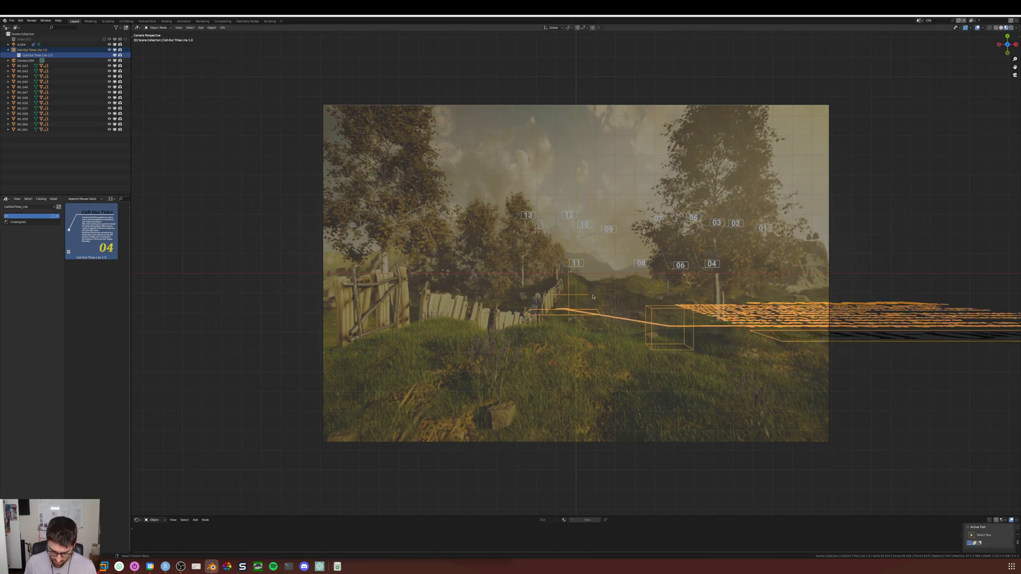
{"action": "key", "text": "r"}
{"action": "key", "text": "x"}
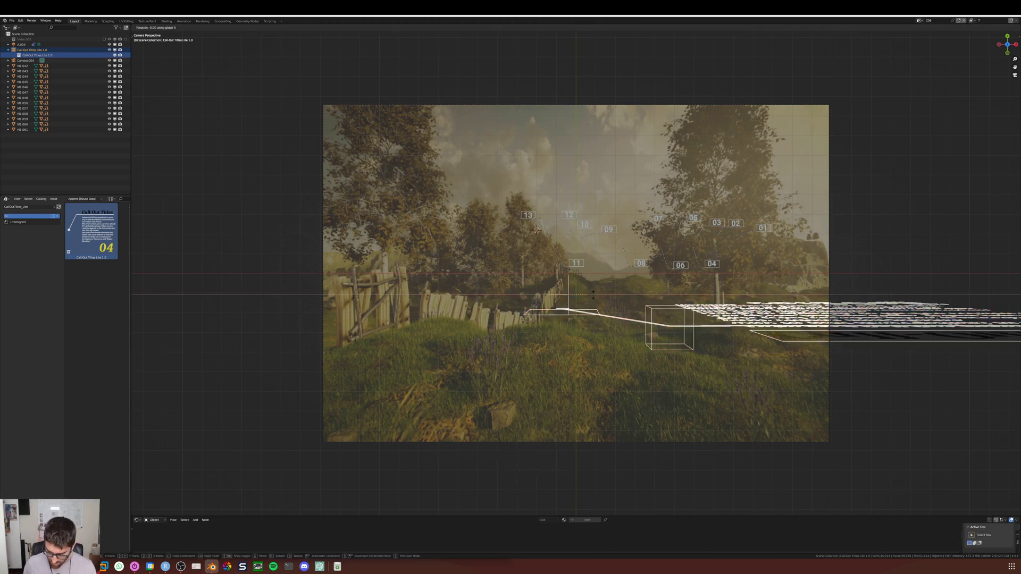
{"action": "key", "text": "9"}
{"action": "key", "text": "0"}
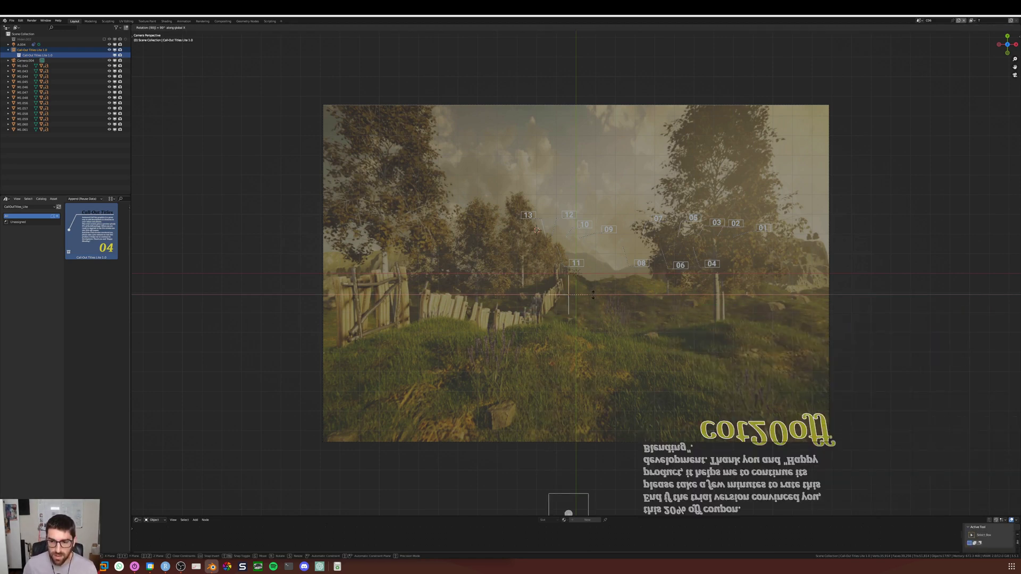
{"action": "key", "text": "Return"}
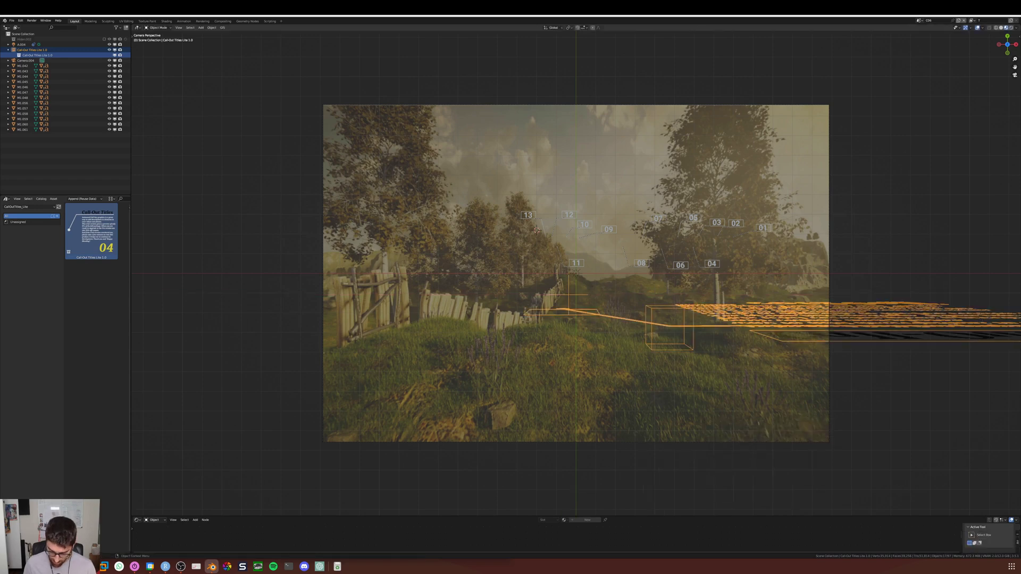
Rotate the call-out title asset -90° about the X axis
{"action": "key", "text": "r"}
{"action": "key", "text": "x"}
{"action": "key", "text": "minus"}
{"action": "key", "text": "KP_9"}
{"action": "key", "text": "KP_0"}
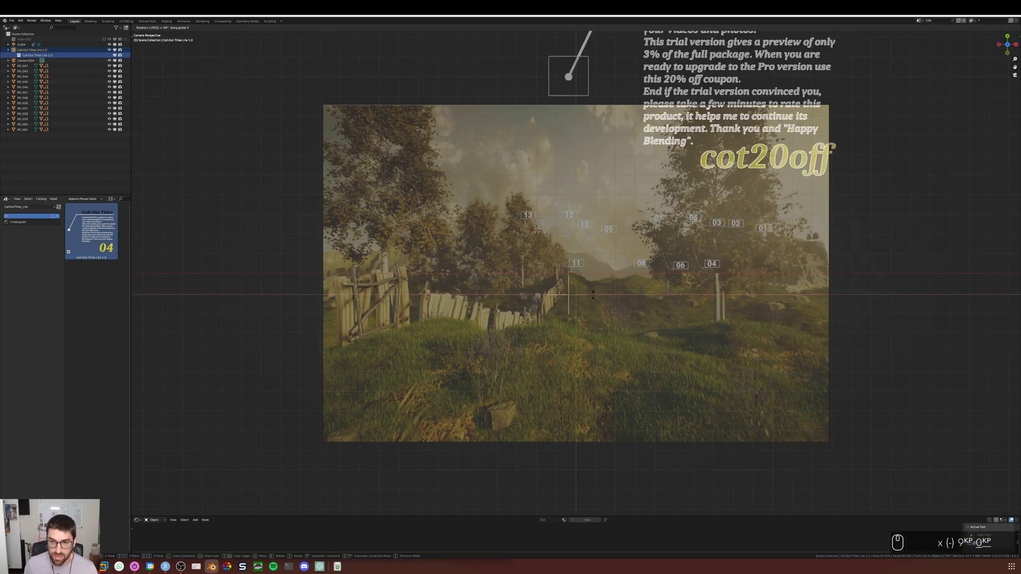
{"action": "key", "text": "Return"}
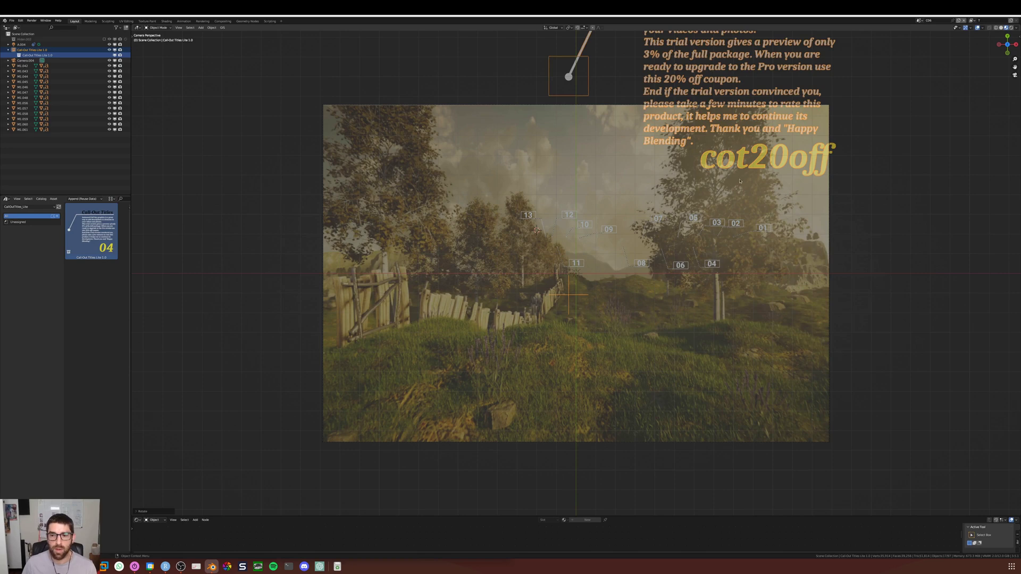
Move the call-out title asset so its text and leader line lie inside the camera frame
{"action": "scroll", "coordinate": [739, 190], "scroll_direction": "down", "scroll_amount": 2}
{"action": "key", "text": "g"}
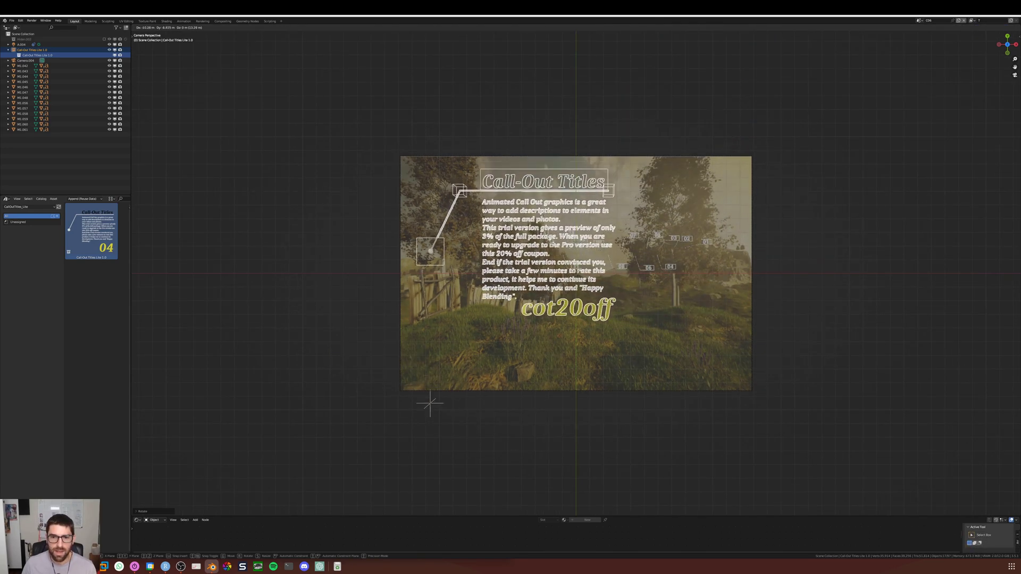
{"action": "left_click", "coordinate": [833, 203]}
{"action": "left_click", "coordinate": [834, 203]}
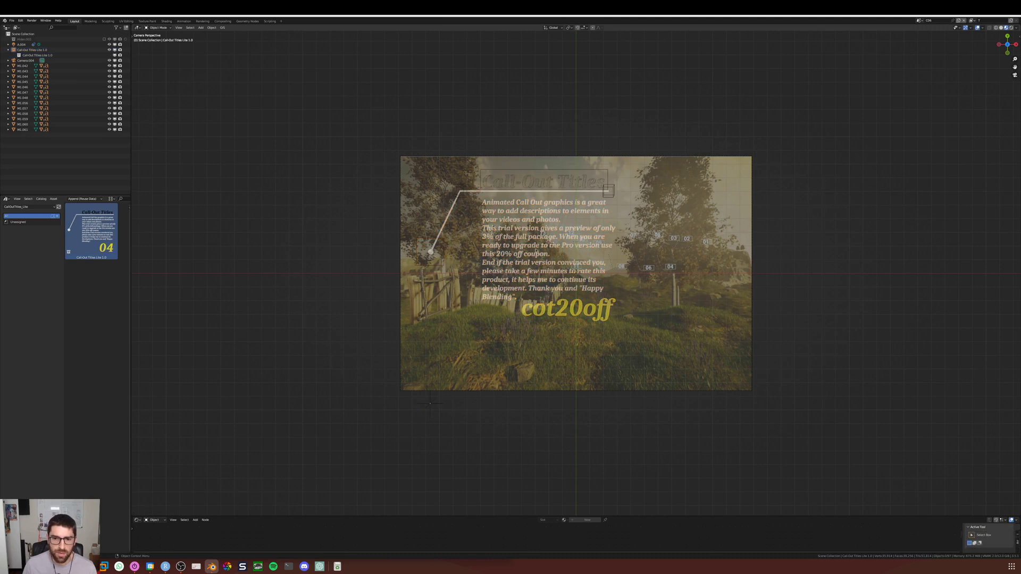
{"action": "key", "text": "g"}
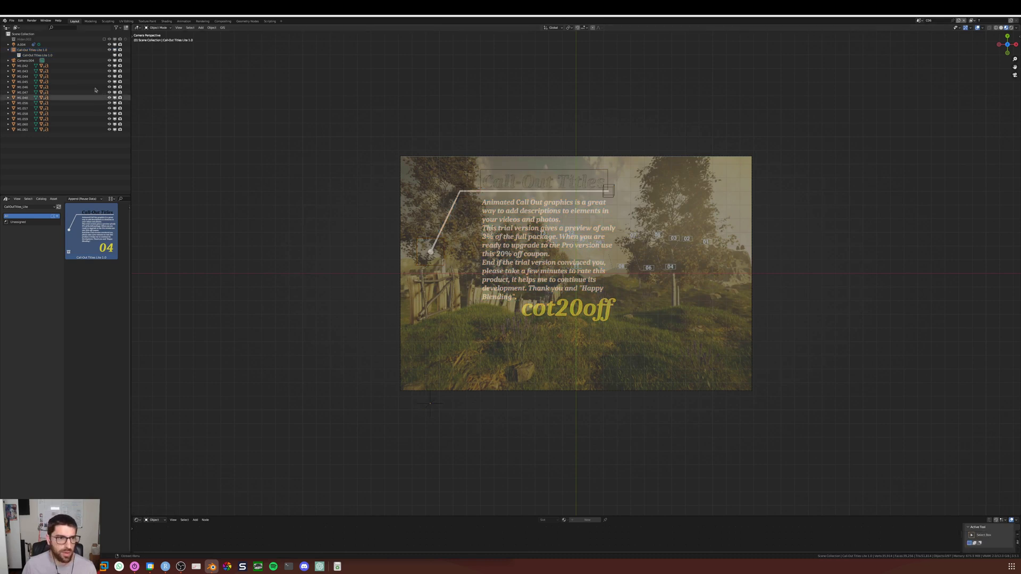
{"action": "left_click", "coordinate": [611, 275]}
{"action": "key", "text": "g"}
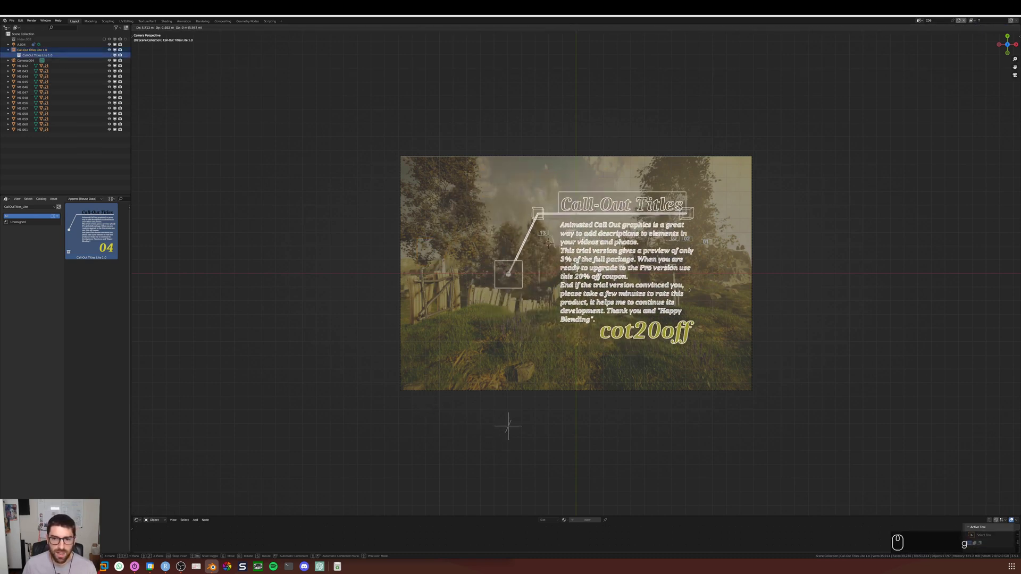
{"action": "left_click", "coordinate": [567, 228]}
Scale the call-out title asset down and place it over the sky beside the tall tree on the right
{"action": "key", "text": "s"}
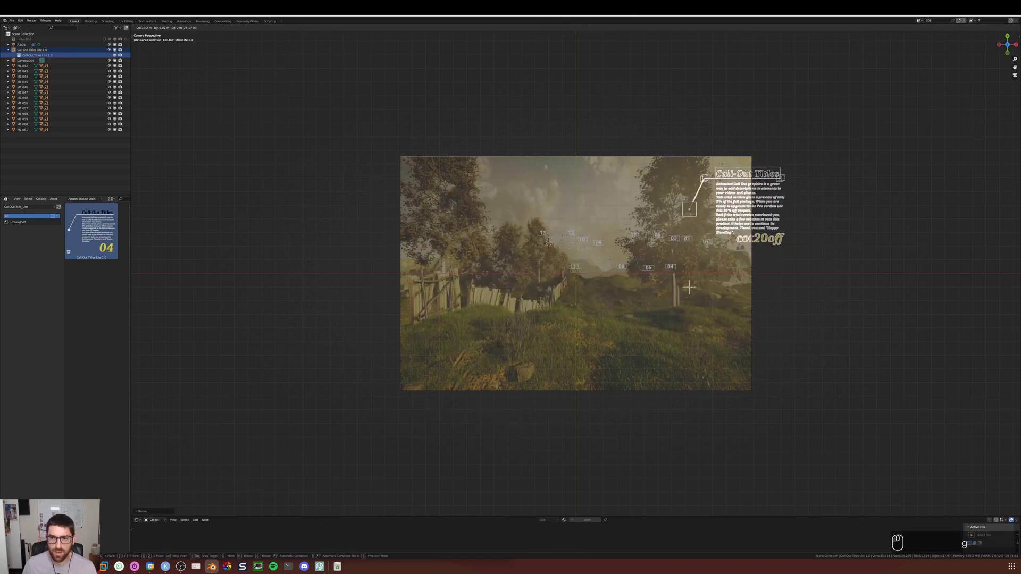
{"action": "left_click", "coordinate": [688, 165]}
{"action": "key", "text": "s"}
{"action": "left_click", "coordinate": [686, 175]}
{"action": "key", "text": "g"}
{"action": "left_click", "coordinate": [623, 166]}
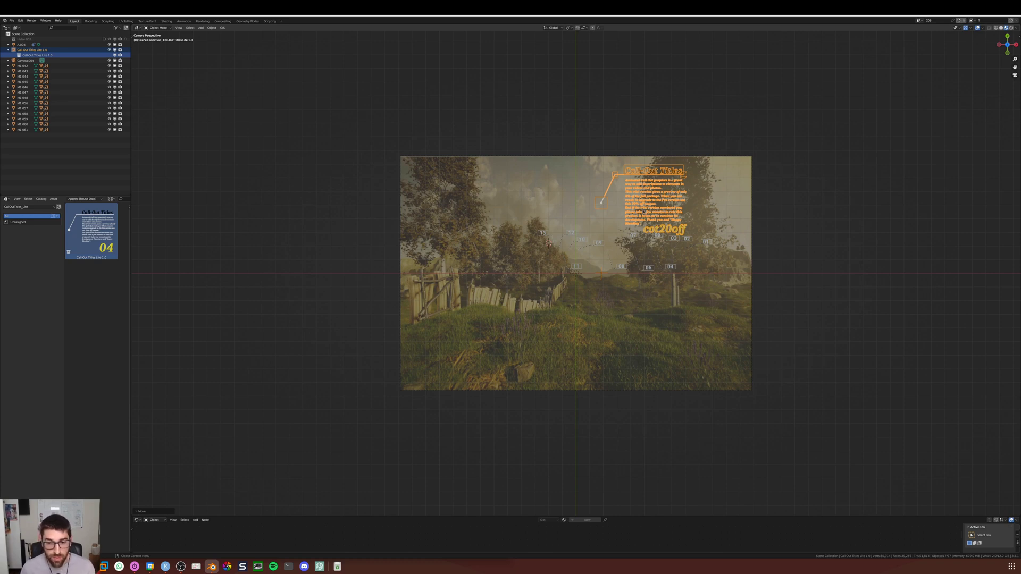
Hide the Call-Out Titles asset in the viewport and renders, and hide all the numbered call-outs in the viewport
{"action": "left_click_drag", "start_coordinate": [110, 50], "coordinate": [120, 51]}
{"action": "left_click", "coordinate": [115, 56]}
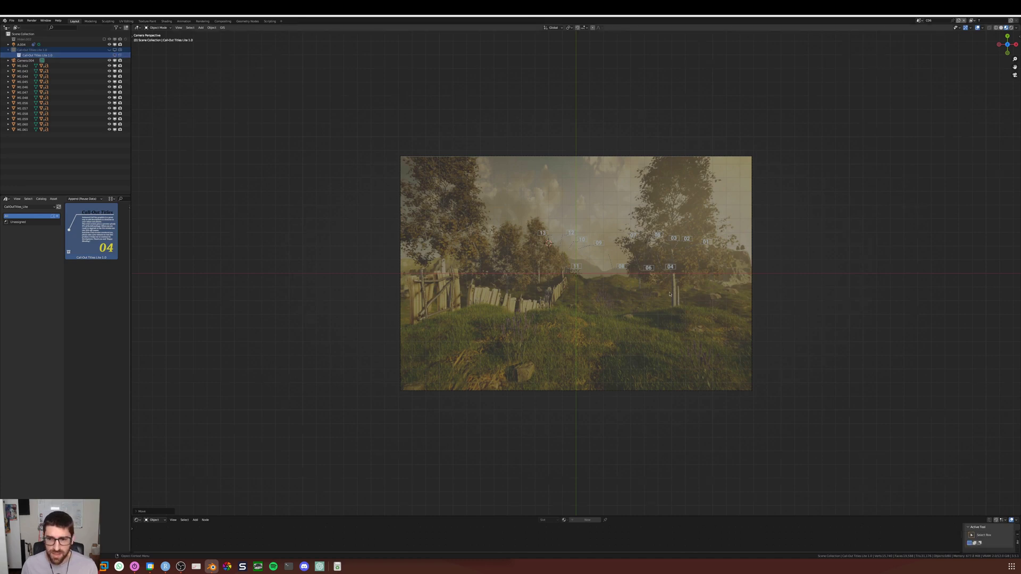
{"action": "scroll", "coordinate": [518, 215], "scroll_direction": "up", "scroll_amount": 2}
{"action": "left_click_drag", "start_coordinate": [506, 216], "coordinate": [781, 313]}
{"action": "scroll", "coordinate": [634, 337], "scroll_direction": "up", "scroll_amount": 1}
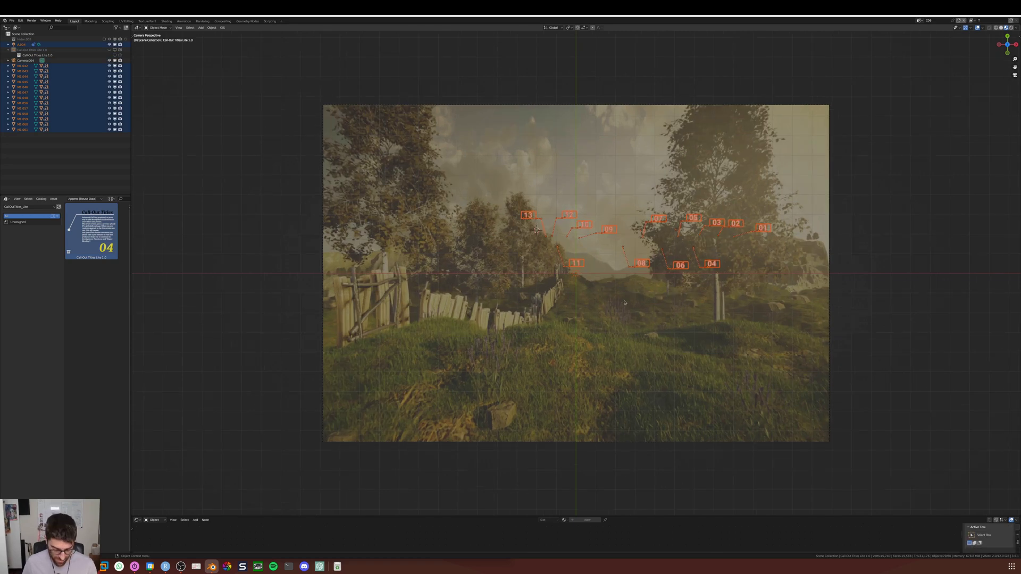
{"action": "scroll", "coordinate": [625, 302], "scroll_direction": "up", "scroll_amount": 1}
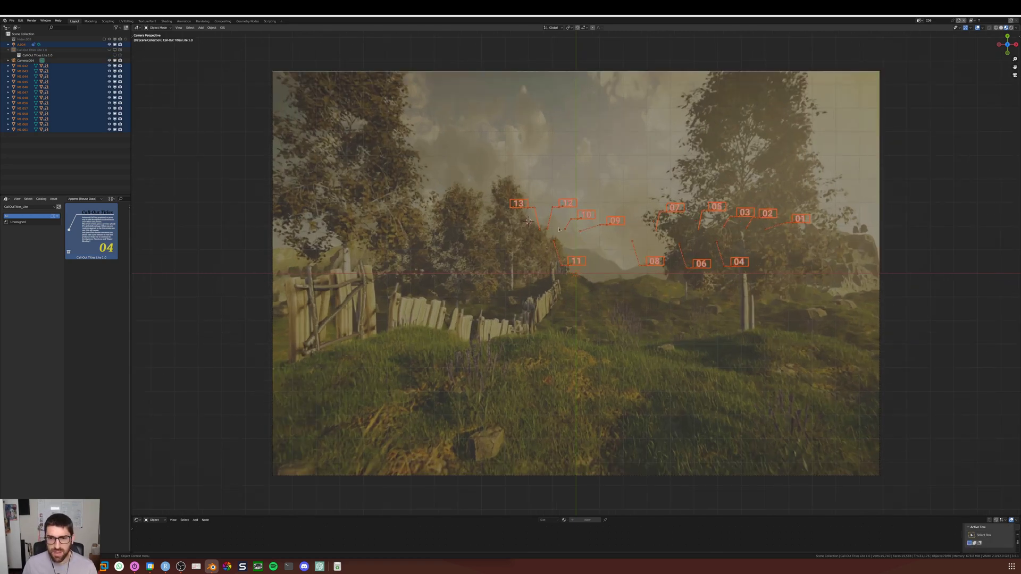
{"action": "left_click", "coordinate": [661, 352]}
{"action": "left_click_drag", "start_coordinate": [462, 173], "coordinate": [907, 324]}
Expand the hierarchy of call-out 12 and unhide its ring, leader lines, frame and number text
{"action": "left_click", "coordinate": [8, 66]}
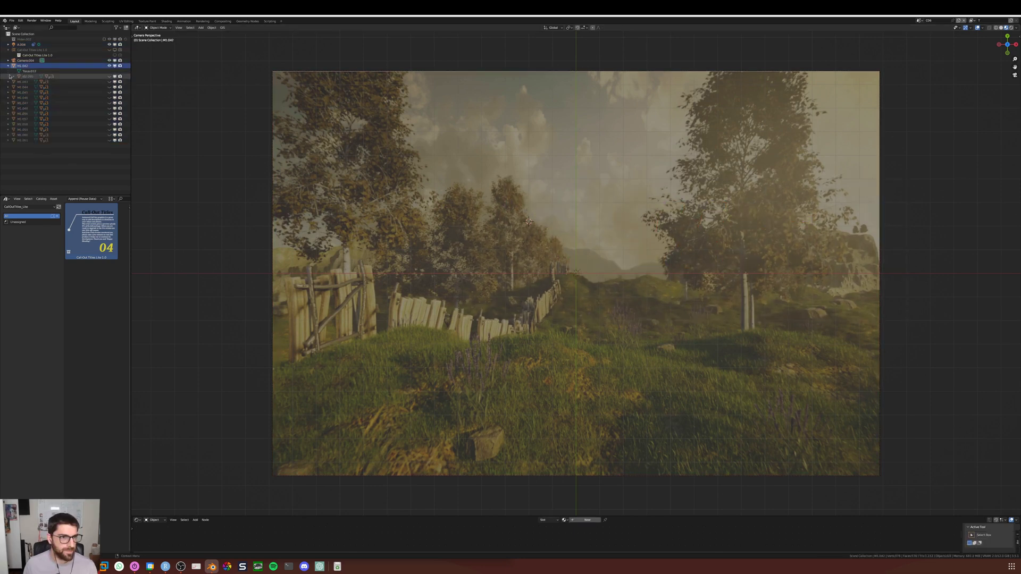
{"action": "left_click", "coordinate": [13, 77]}
{"action": "left_click_drag", "start_coordinate": [110, 76], "coordinate": [110, 87]}
{"action": "left_click", "coordinate": [18, 87]}
{"action": "left_click", "coordinate": [39, 97]}
{"action": "left_click", "coordinate": [24, 98]}
{"action": "left_click", "coordinate": [43, 108]}
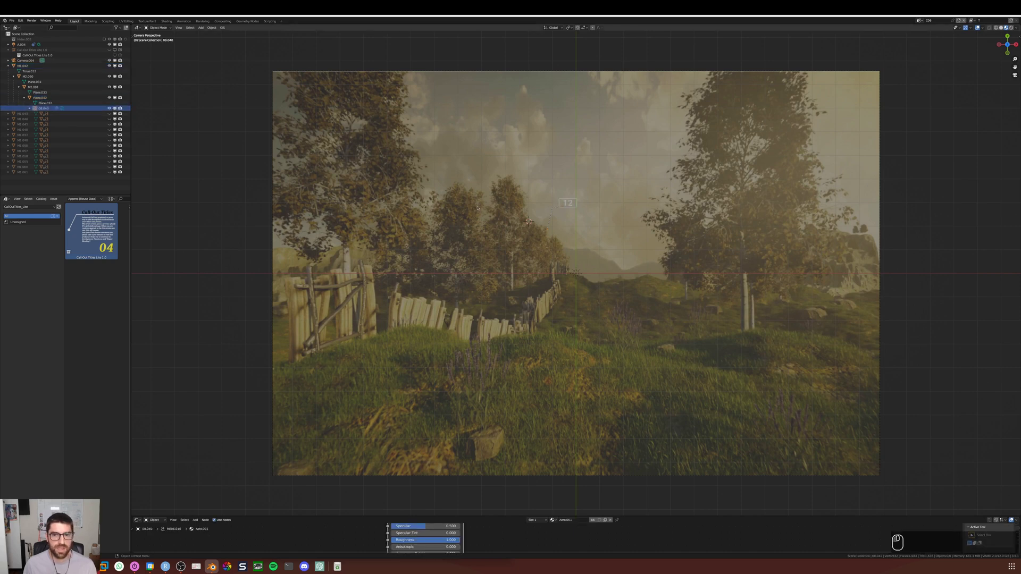
Scale up the whole of call-out 12 and move it so its ring sits on the wooden fence
{"action": "key", "text": "s"}
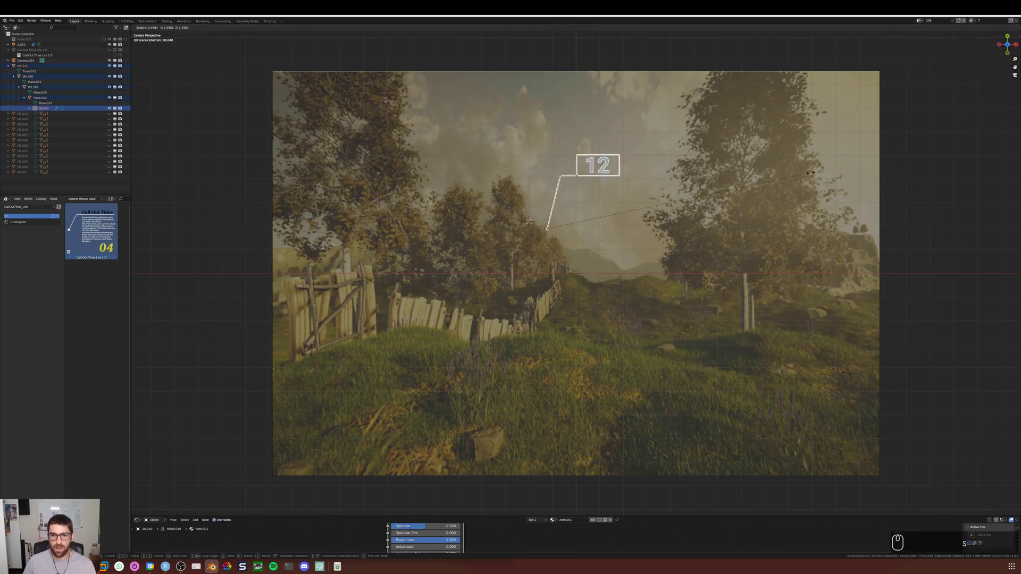
{"action": "left_click", "coordinate": [889, 155]}
{"action": "key", "text": "g"}
{"action": "left_click", "coordinate": [561, 256]}
{"action": "left_click", "coordinate": [910, 256]}
Select the ring at the end of the call-out's slanted leader line and centre the view on it
{"action": "scroll", "coordinate": [487, 275], "scroll_direction": "up", "scroll_amount": 1}
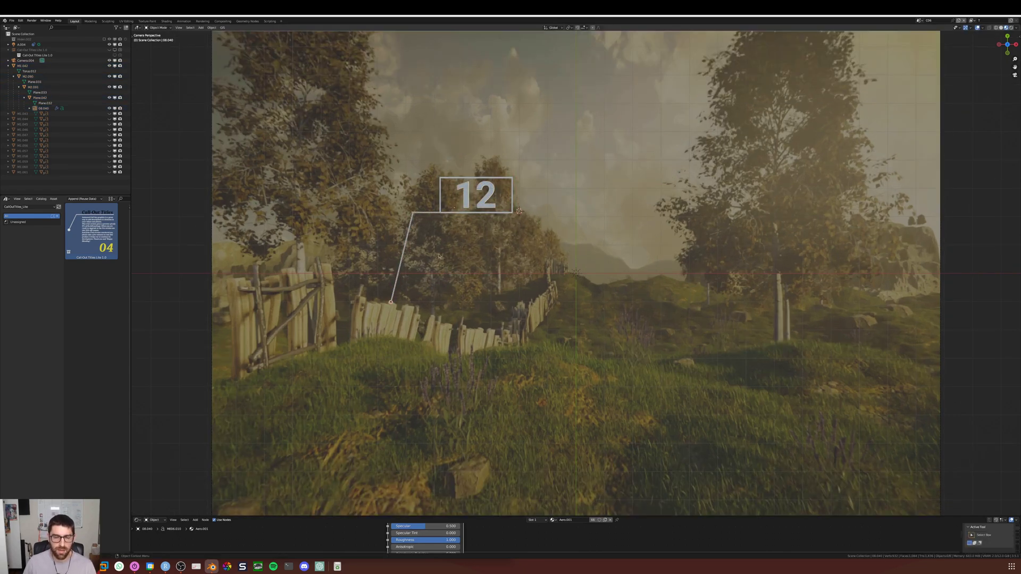
{"action": "scroll", "coordinate": [447, 220], "scroll_direction": "up", "scroll_amount": 3}
{"action": "left_click", "coordinate": [412, 356]}
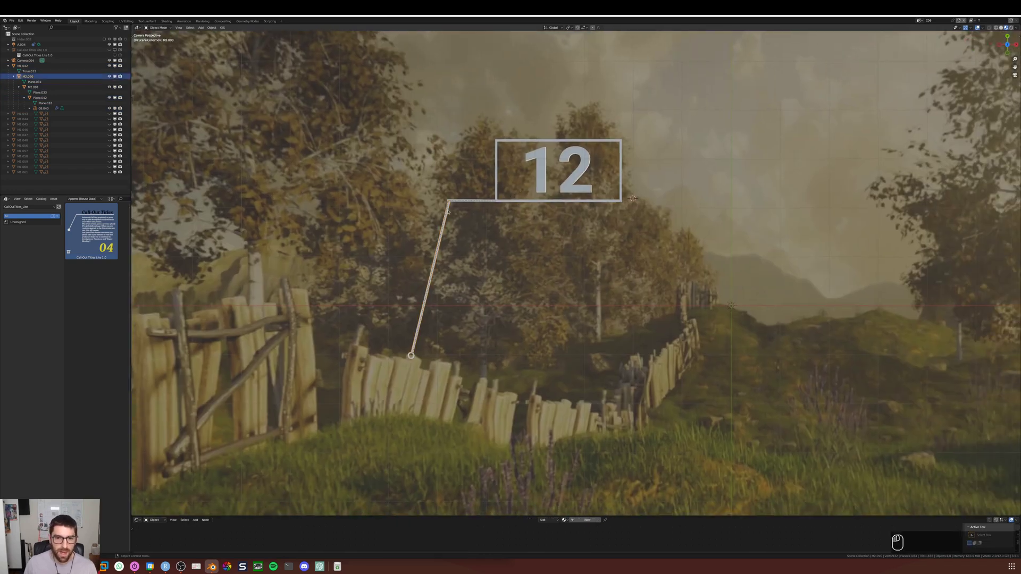
{"action": "left_click", "coordinate": [412, 356]}
{"action": "scroll", "coordinate": [412, 358], "scroll_direction": "up", "scroll_amount": 3}
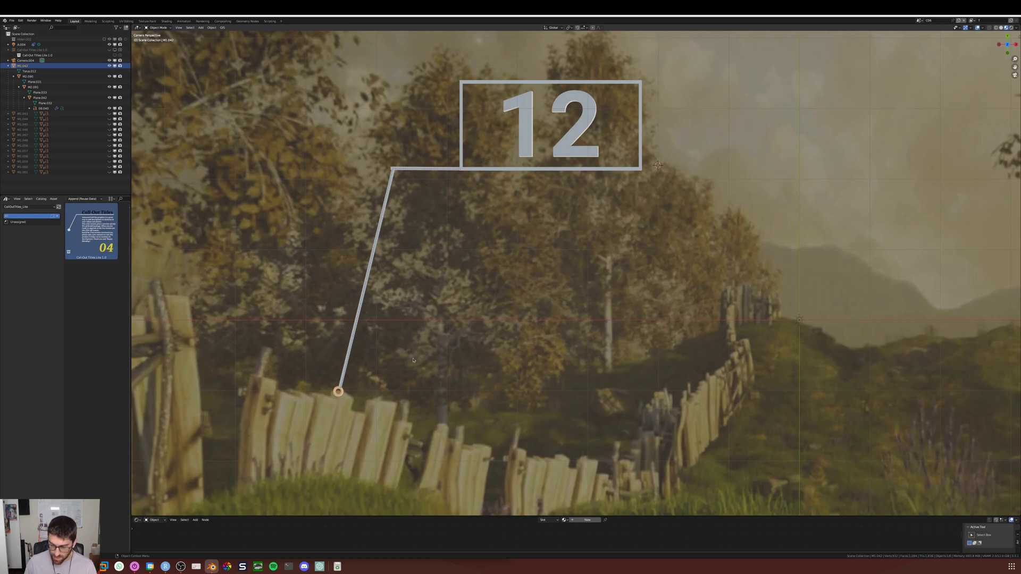
{"action": "key", "text": "KP_Decimal"}
{"action": "scroll", "coordinate": [612, 205], "scroll_direction": "down", "scroll_amount": 3}
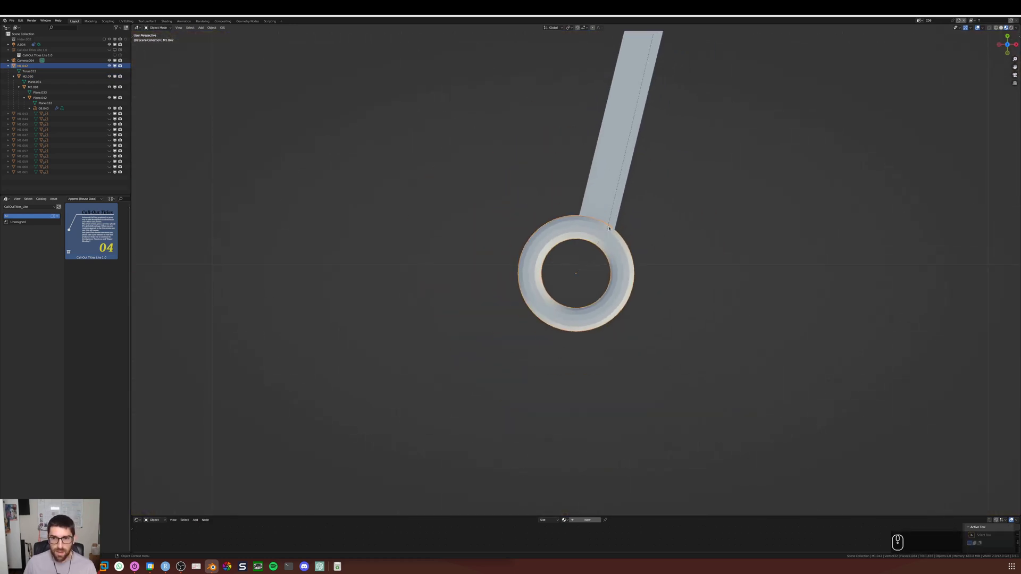
Try to move the vertices at the upper end of the slanted leader line in Edit Mode
{"action": "left_click", "coordinate": [612, 205]}
{"action": "scroll", "coordinate": [684, 194], "scroll_direction": "down", "scroll_amount": 5}
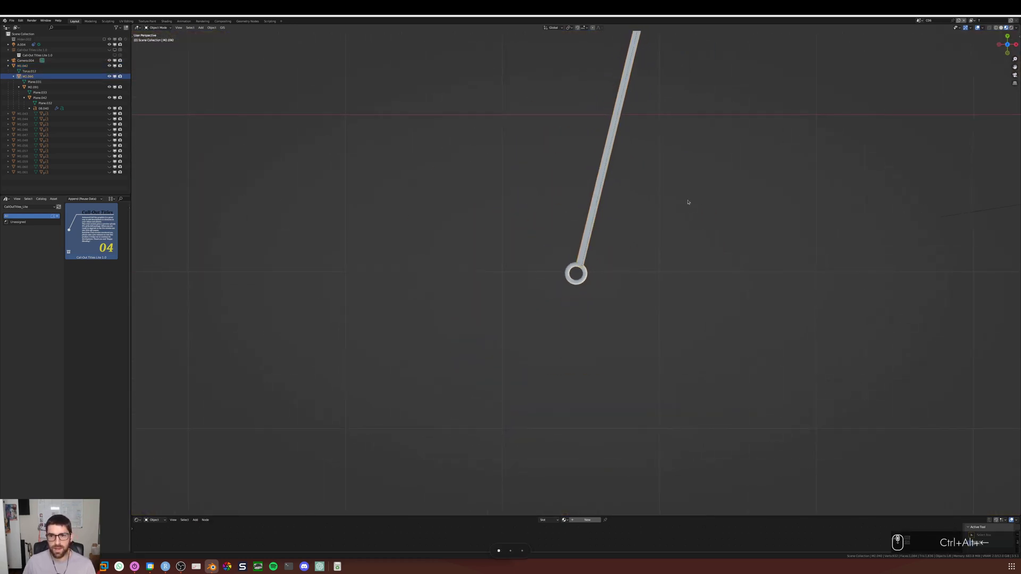
{"action": "middle_click_drag", "start_coordinate": [636, 221], "coordinate": [643, 173]}
{"action": "middle_click_drag", "start_coordinate": [745, 126], "coordinate": [538, 412], "text": "shift"}
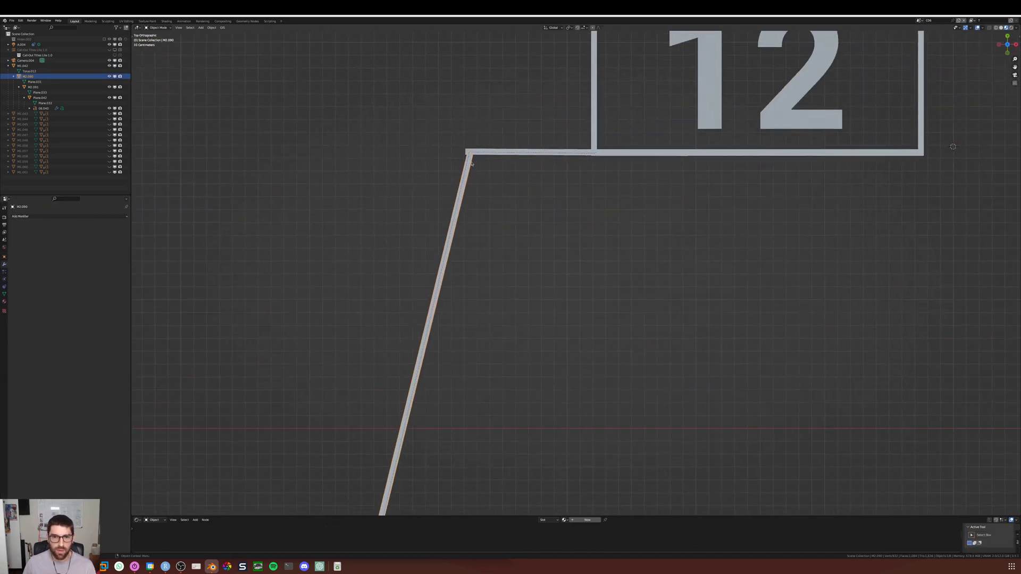
{"action": "key", "text": "Tab"}
{"action": "left_click_drag", "start_coordinate": [464, 148], "coordinate": [490, 172]}
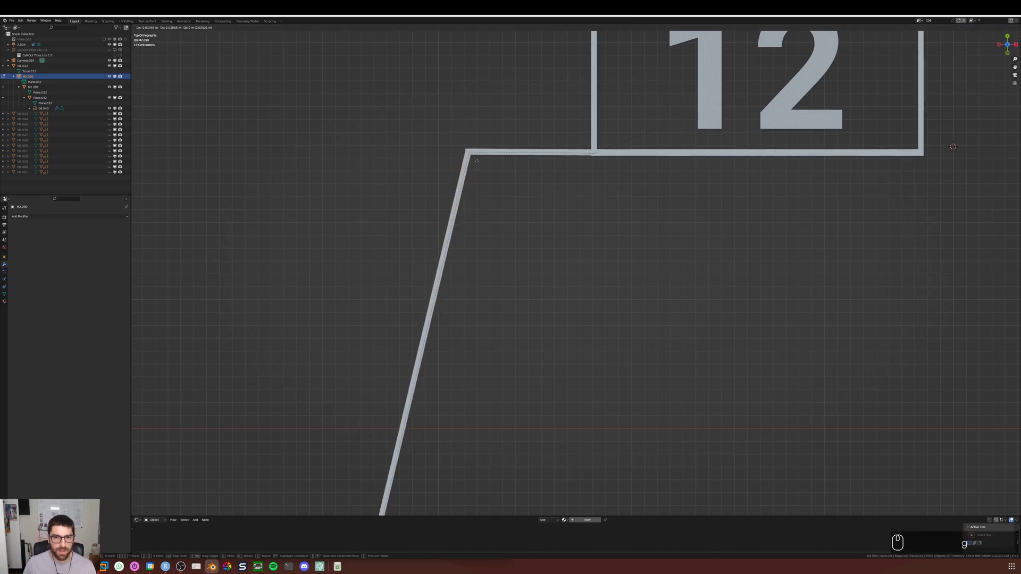
{"action": "key", "text": "Tab"}
Move the vertices at the right end of the horizontal leader line in Edit Mode
{"action": "left_click", "coordinate": [522, 187]}
{"action": "left_click", "coordinate": [569, 150]}
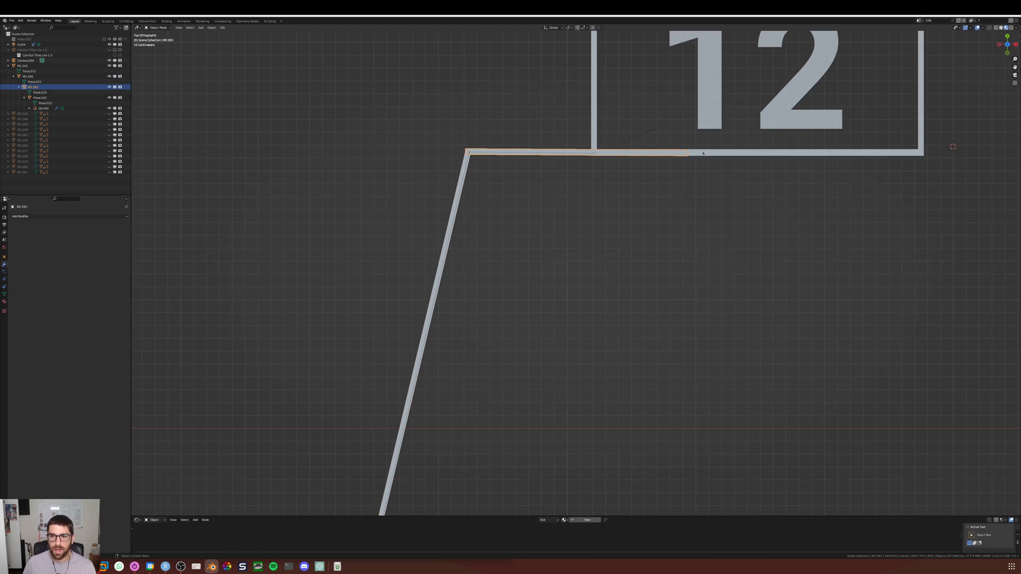
{"action": "left_click", "coordinate": [681, 155]}
{"action": "left_click", "coordinate": [565, 151]}
{"action": "key", "text": "Tab"}
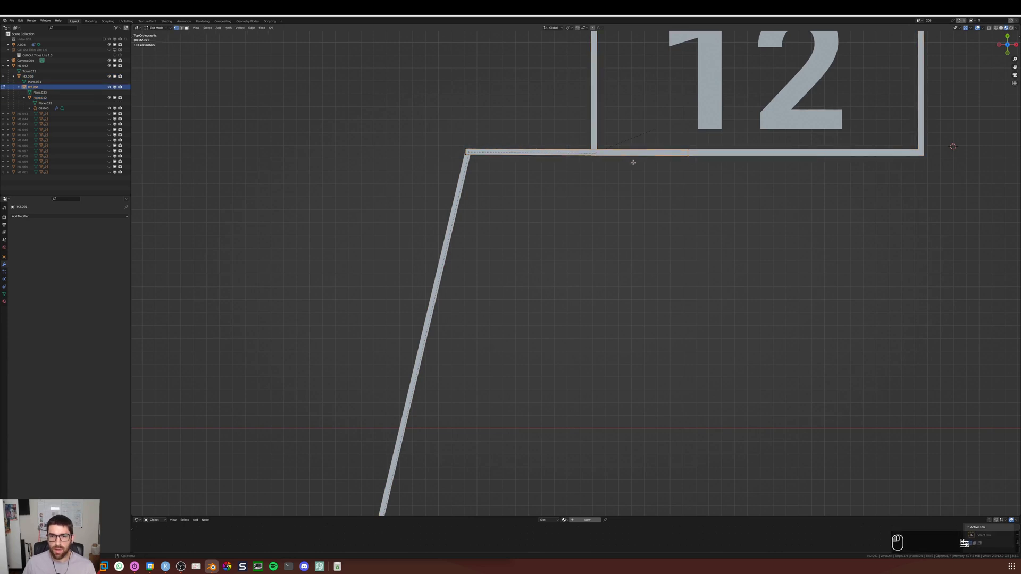
{"action": "left_click_drag", "start_coordinate": [675, 142], "coordinate": [692, 166]}
{"action": "key", "text": "g"}
{"action": "key", "text": "Tab"}
Try to move the rectangular frame around the number, and deselect it
{"action": "left_click", "coordinate": [601, 141]}
{"action": "key", "text": "g"}
{"action": "left_click", "coordinate": [593, 133]}
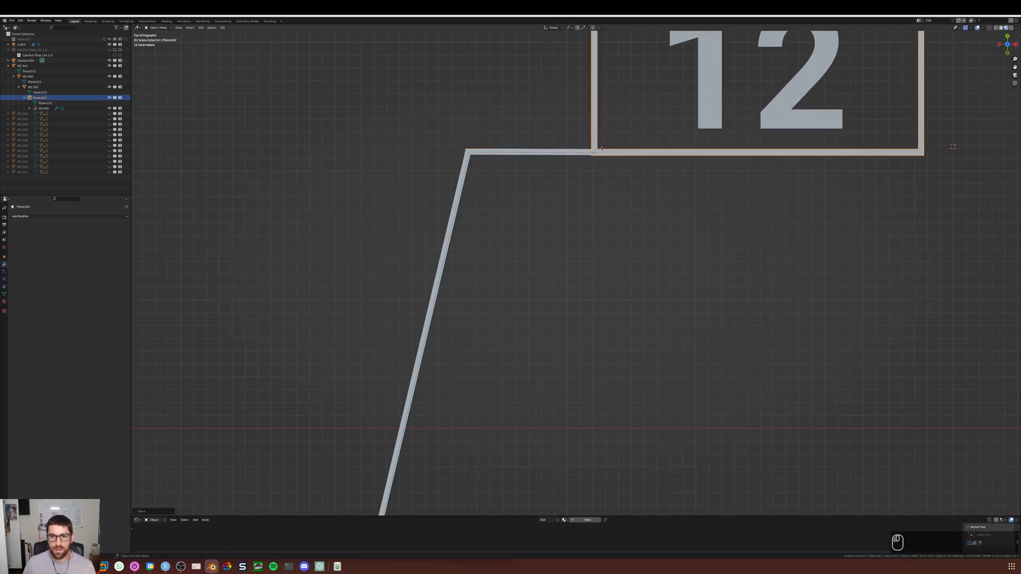
{"action": "left_click", "coordinate": [745, 203]}
Replace the number 12 in the call-out's text object with "hoasdlfkasjdfñ"
{"action": "middle_click_drag", "start_coordinate": [814, 198], "coordinate": [628, 398], "text": "shift"}
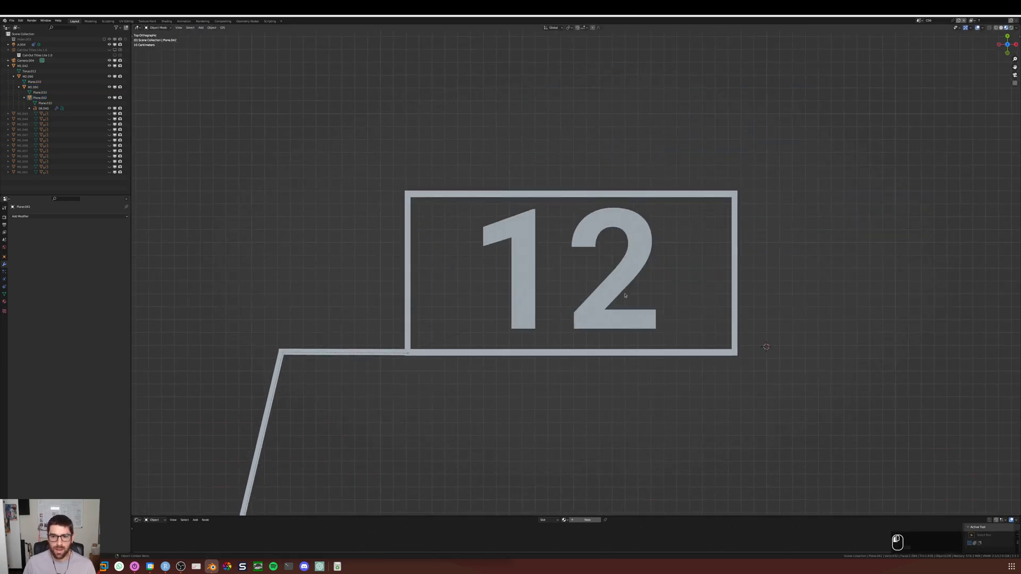
{"action": "left_click", "coordinate": [626, 296]}
{"action": "key", "text": "Tab"}
{"action": "key", "text": "BackSpace"}
{"action": "key", "text": "BackSpace"}
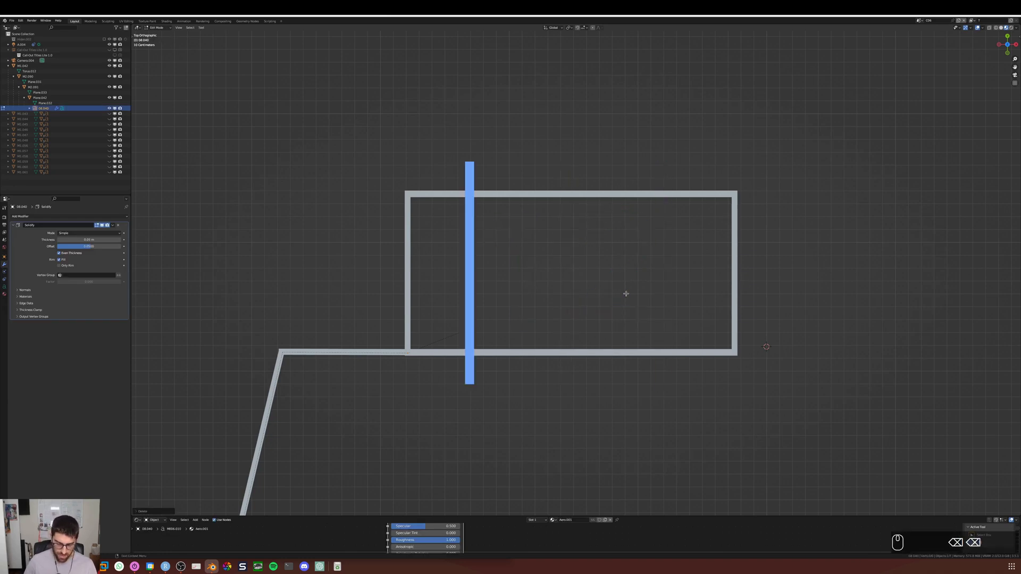
{"action": "type", "text": "hoasdlfkasjdfñ"}
{"action": "key", "text": "Return"}
{"action": "key", "text": "Tab"}
Move the call-out text so its first letter sits just inside the rectangular frame's left edge
{"action": "scroll", "coordinate": [713, 318], "scroll_direction": "down", "scroll_amount": 5}
{"action": "middle_click_drag", "start_coordinate": [727, 278], "coordinate": [584, 218], "text": "shift"}
{"action": "key", "text": "g"}
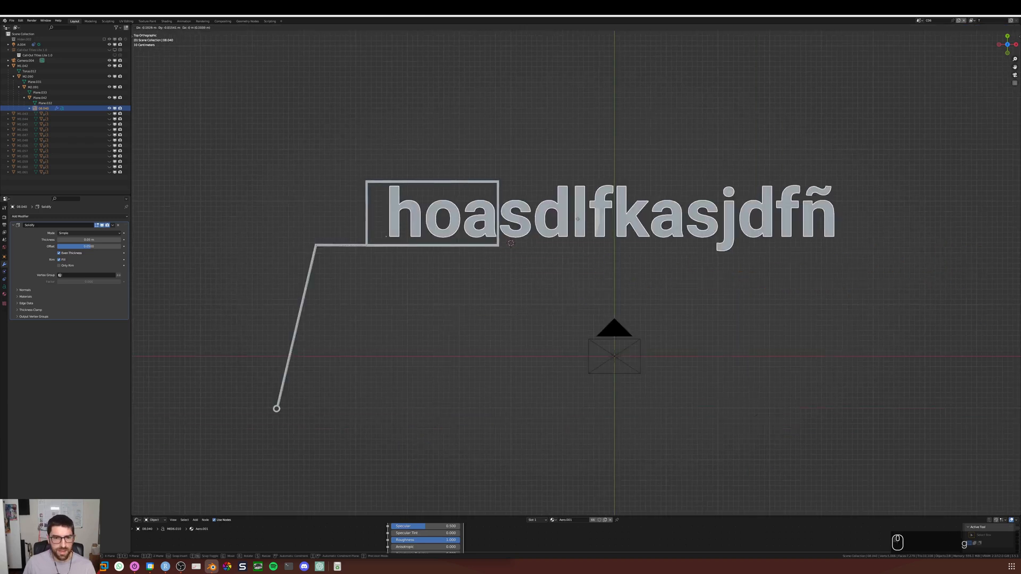
{"action": "left_click", "coordinate": [570, 222]}
Widen the rectangular frame along X by moving its right-end vertices until it encloses the whole text
{"action": "left_click", "coordinate": [505, 230]}
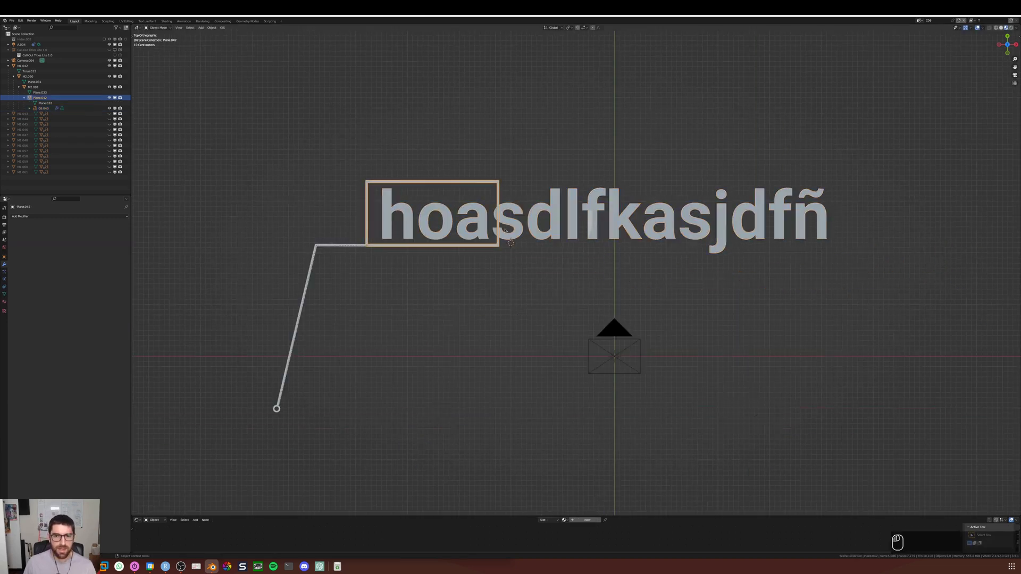
{"action": "left_click", "coordinate": [500, 194]}
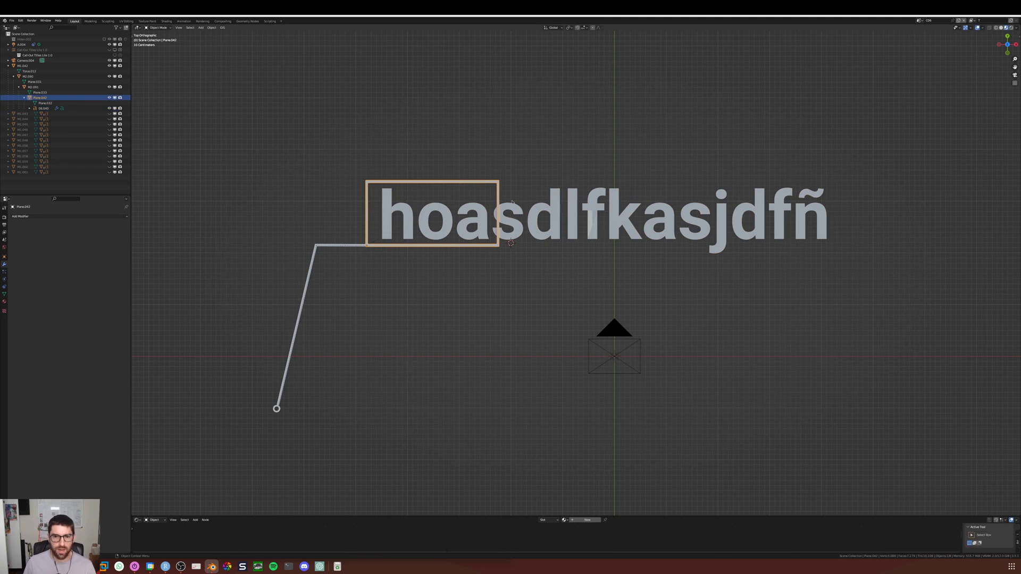
{"action": "key", "text": "Tab"}
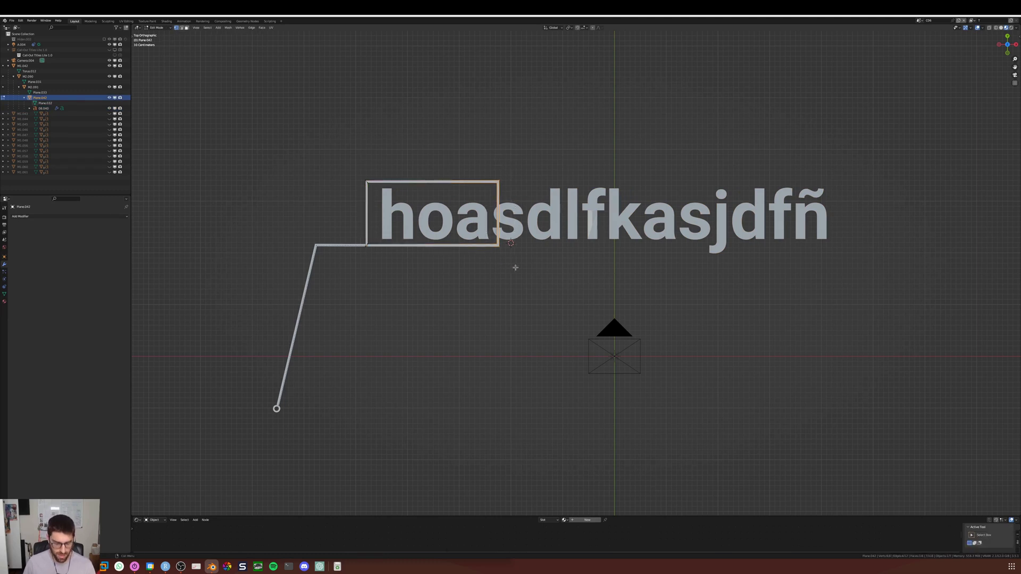
{"action": "key", "text": "g"}
{"action": "key", "text": "x"}
{"action": "left_click", "coordinate": [860, 257]}
{"action": "key", "text": "Tab"}
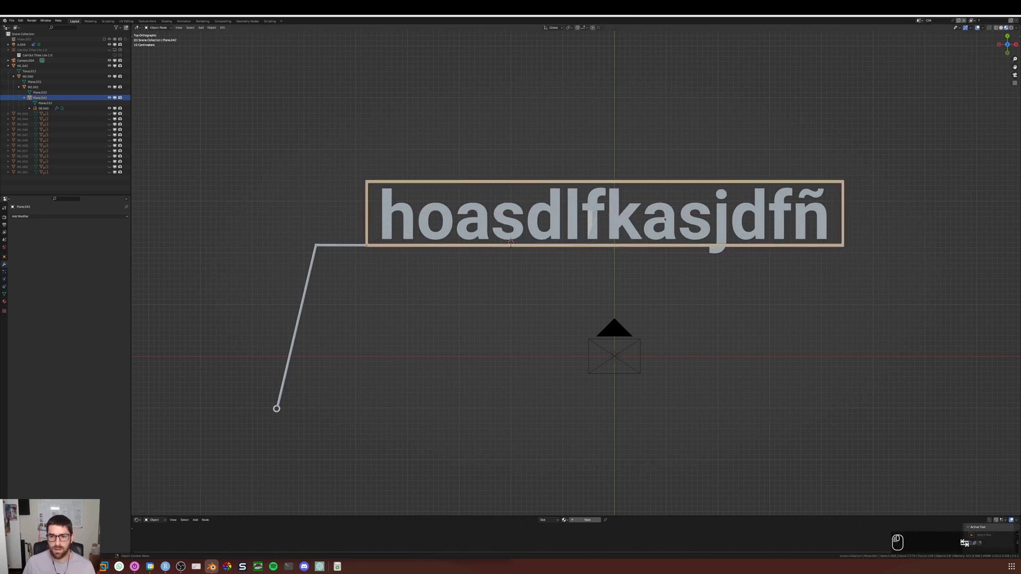
Scale the call-out text down slightly, and try to move it to the middle of the frame
{"action": "left_click", "coordinate": [638, 220]}
{"action": "key", "text": "s"}
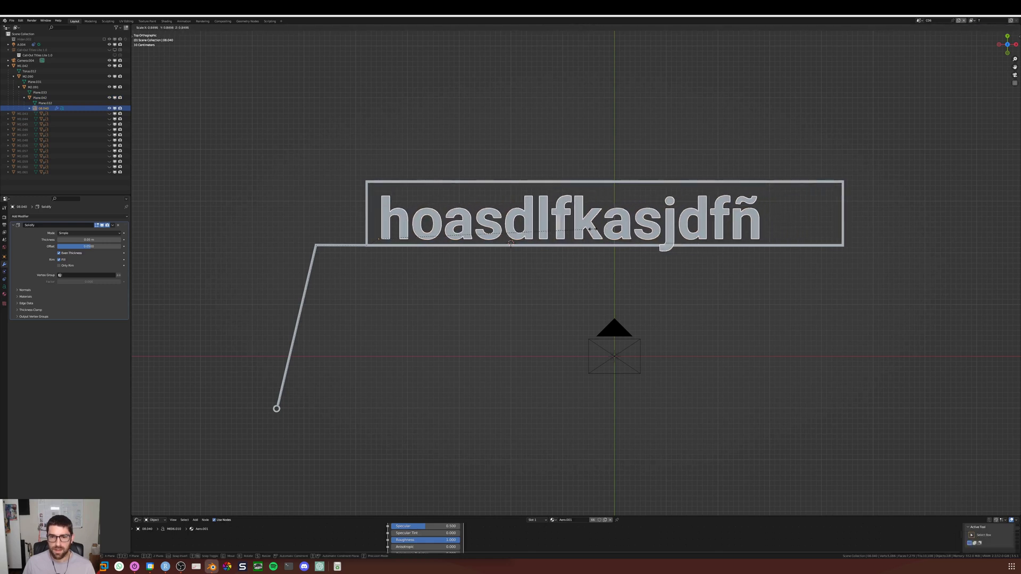
{"action": "left_click", "coordinate": [598, 227]}
{"action": "key", "text": "g"}
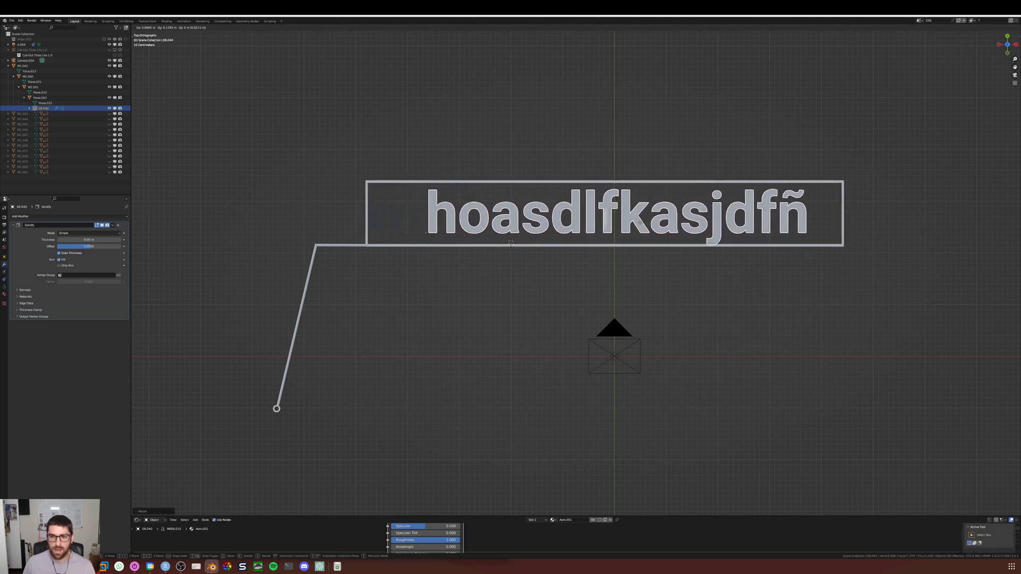
{"action": "left_click", "coordinate": [593, 228]}
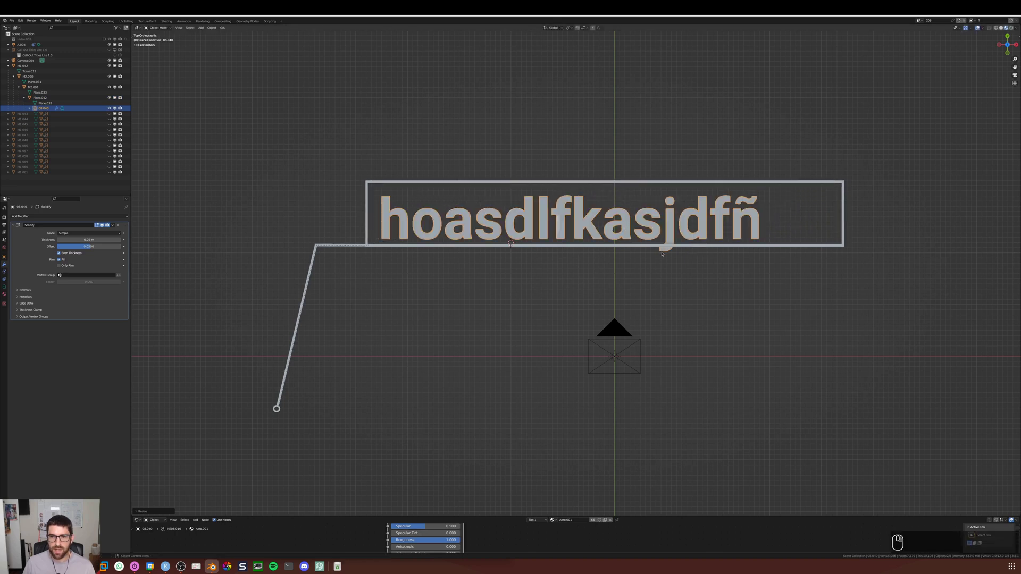
Raise the upper edge of the rectangular frame along Y in Edit Mode to make the frame taller
{"action": "left_click", "coordinate": [667, 184]}
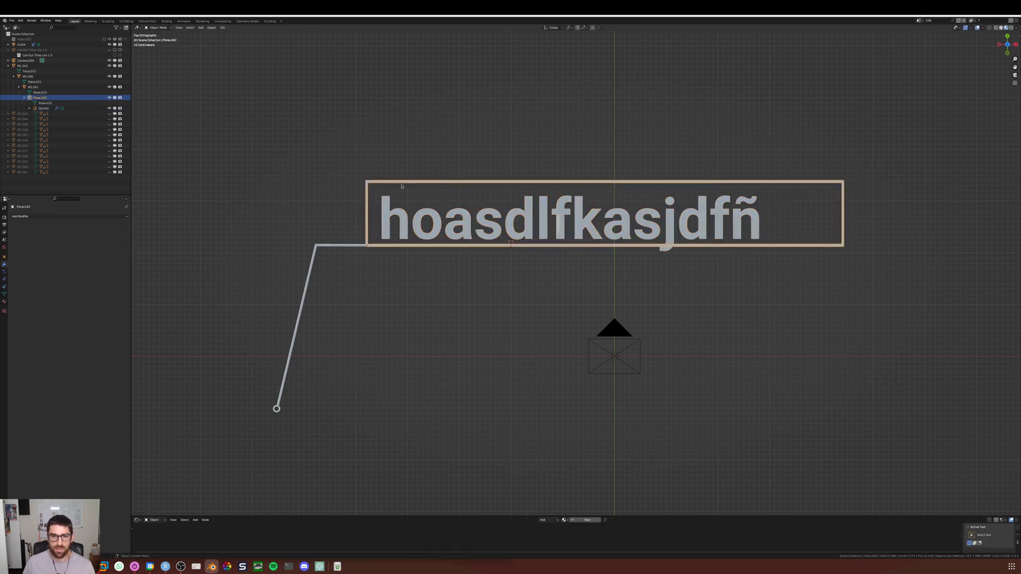
{"action": "key", "text": "Tab"}
{"action": "left_click_drag", "start_coordinate": [322, 142], "coordinate": [875, 189]}
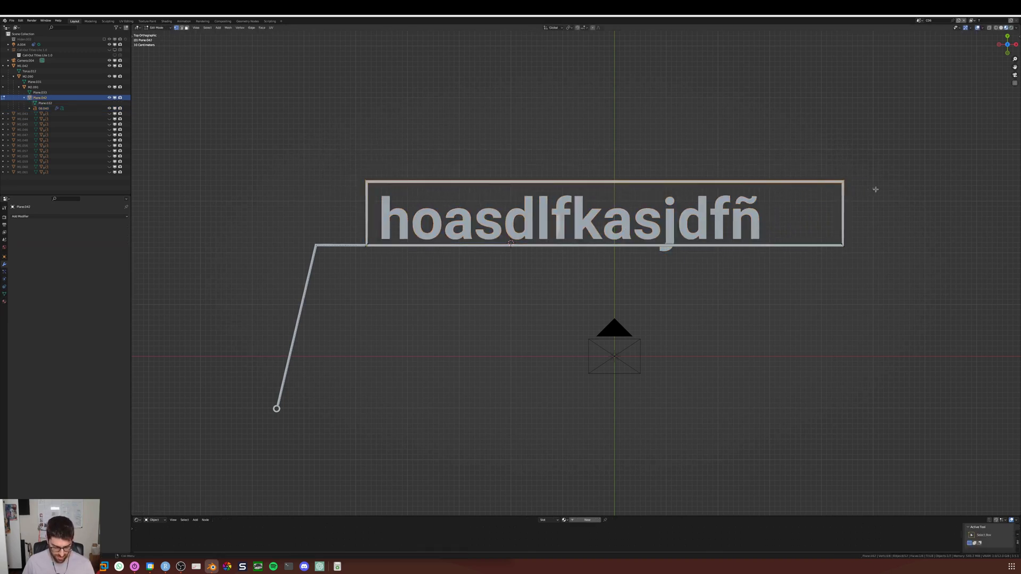
{"action": "key", "text": "g"}
{"action": "key", "text": "y"}
{"action": "left_click", "coordinate": [876, 178]}
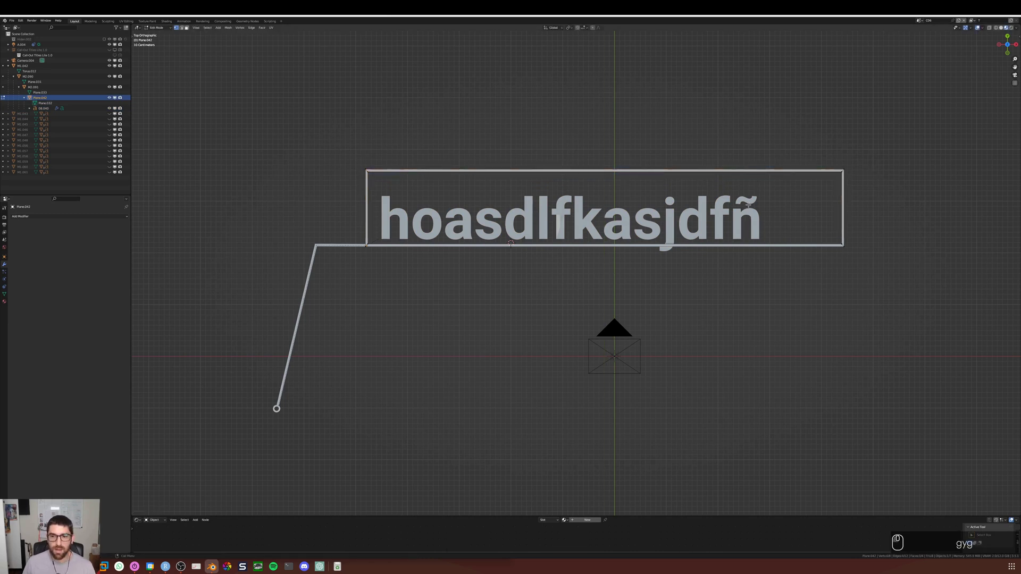
{"action": "key", "text": "Tab"}
Move the call-out text to the centre of the enlarged rectangular frame
{"action": "left_click", "coordinate": [725, 235]}
{"action": "key", "text": "g"}
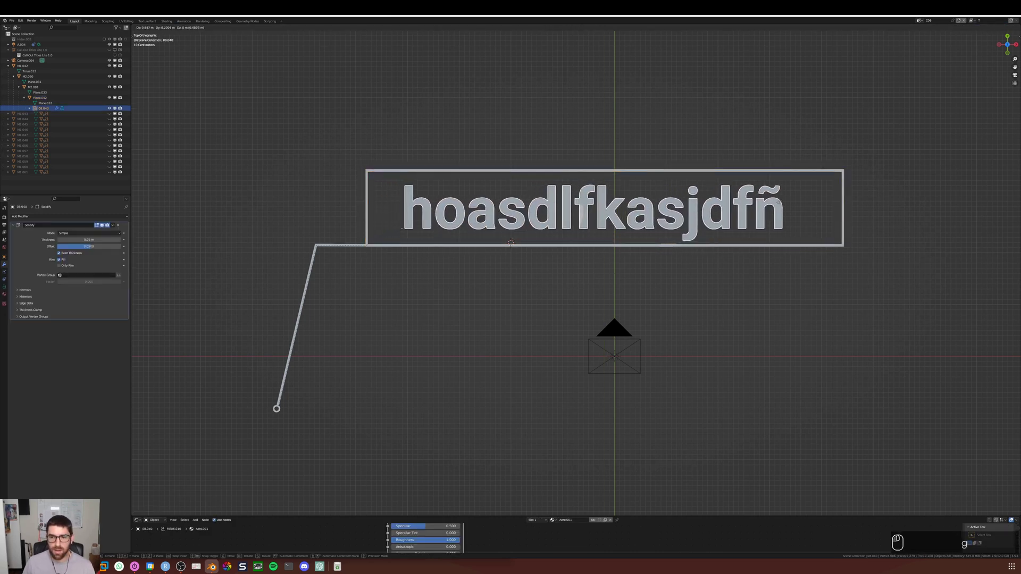
{"action": "left_click", "coordinate": [757, 233]}
{"action": "scroll", "coordinate": [683, 314], "scroll_direction": "down", "scroll_amount": 5}
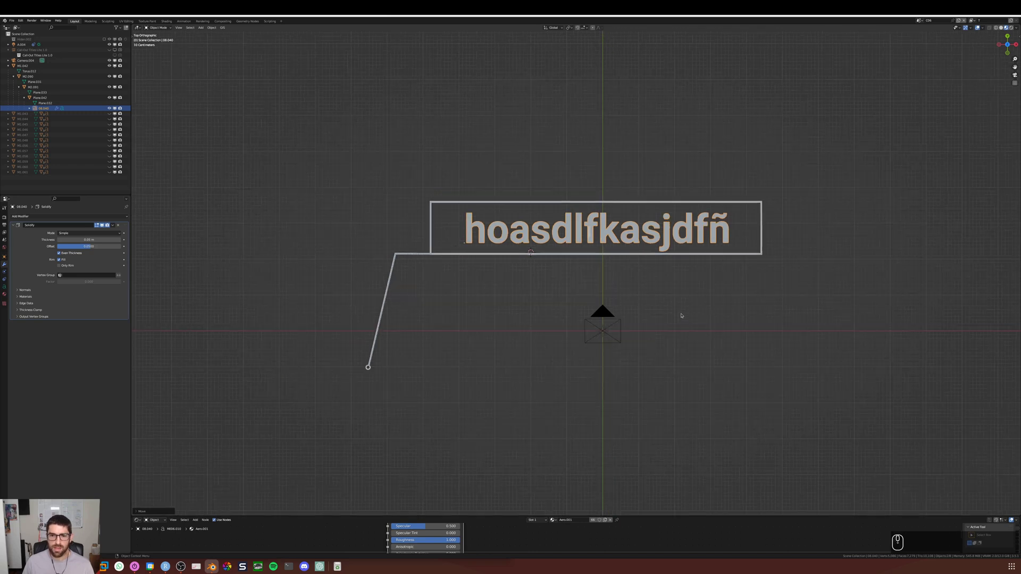
From the camera view, collapse the call-out's object hierarchy and move the whole call-out so its pointer marks the wooden gate
{"action": "key", "text": "KP_0"}
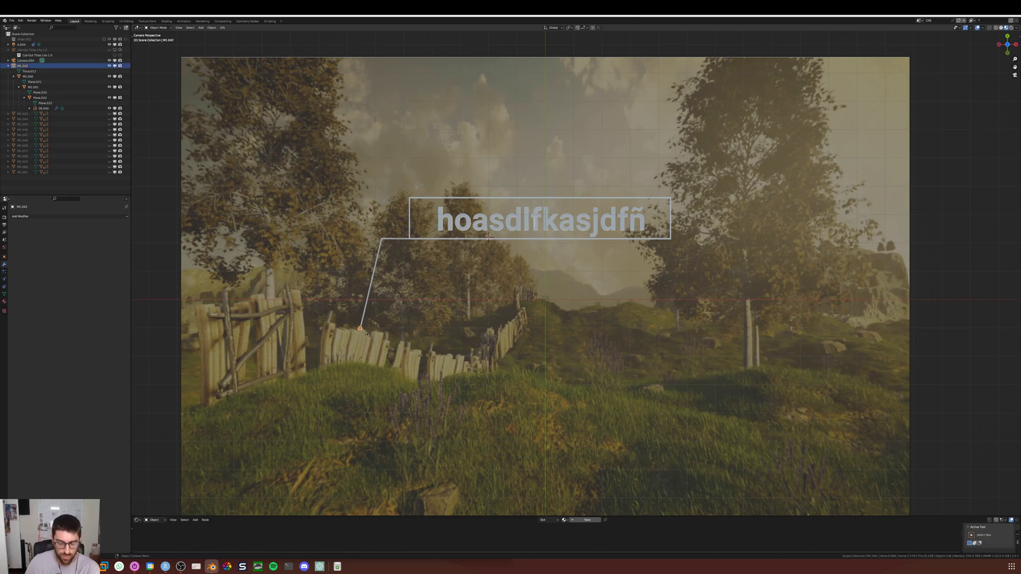
{"action": "key", "text": "g"}
{"action": "right_click", "coordinate": [465, 304]}
{"action": "left_click", "coordinate": [13, 66]}
{"action": "left_click", "coordinate": [8, 66]}
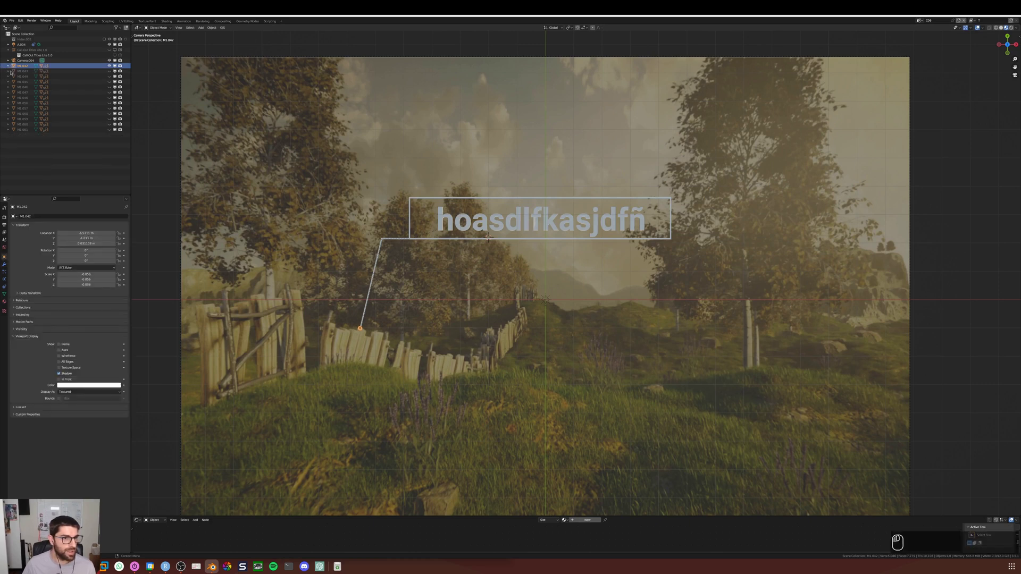
{"action": "left_click", "coordinate": [21, 77]}
{"action": "left_click", "coordinate": [25, 66]}
{"action": "key", "text": "g"}
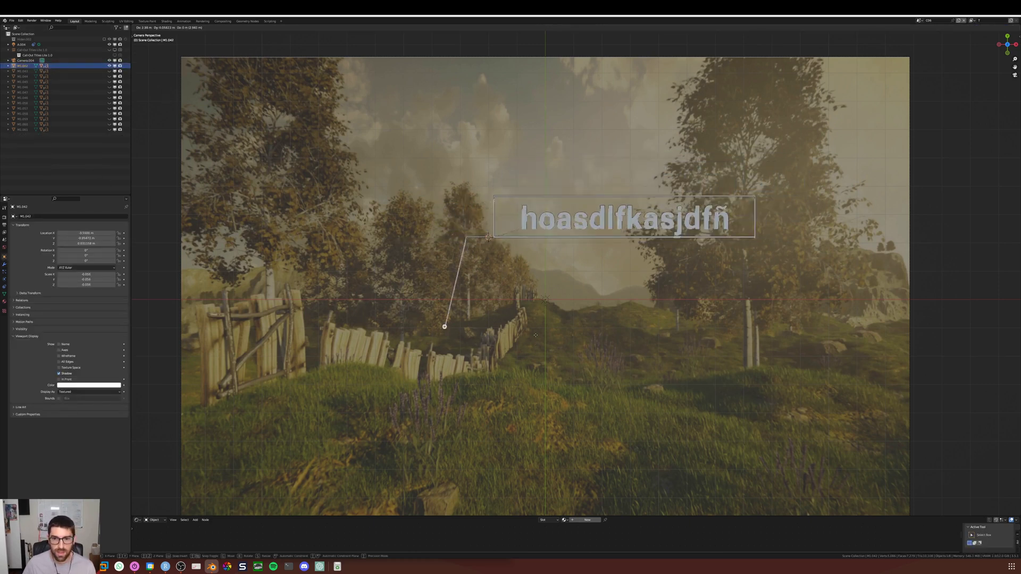
{"action": "left_click", "coordinate": [532, 335]}
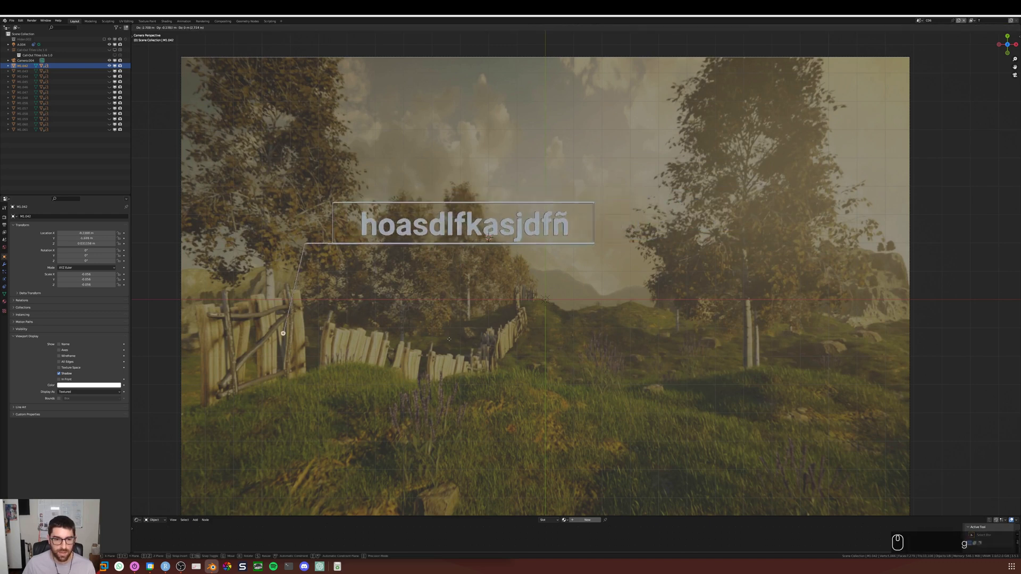
Replace the call-out's text with "FENCE"
{"action": "left_click", "coordinate": [465, 243]}
{"action": "key", "text": "Tab"}
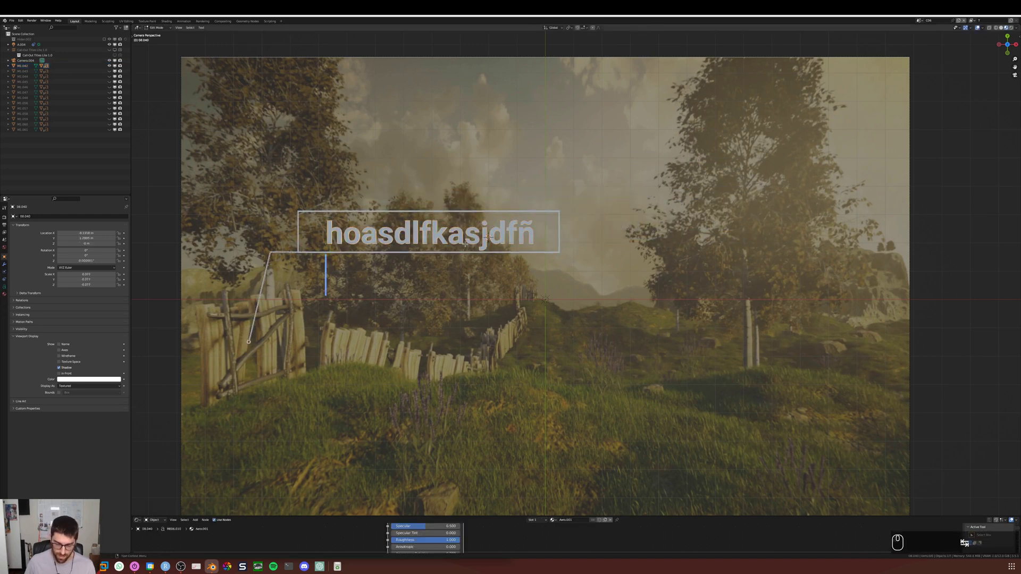
{"action": "key", "text": "BackSpace"}
{"action": "key", "text": "BackSpace"}
{"action": "key", "text": "BackSpace"}
{"action": "key", "text": "BackSpace"}
{"action": "key", "text": "BackSpace"}
{"action": "key", "text": "BackSpace"}
{"action": "key", "text": "BackSpace"}
{"action": "key", "text": "BackSpace"}
{"action": "key", "text": "BackSpace"}
{"action": "key", "text": "BackSpace"}
{"action": "key", "text": "BackSpace"}
{"action": "key", "text": "BackSpace"}
{"action": "key", "text": "BackSpace"}
{"action": "key", "text": "BackSpace"}
{"action": "key", "text": "BackSpace"}
{"action": "key", "text": "Caps_Lock"}
{"action": "type", "text": "FENCE"}
{"action": "key", "text": "Tab"}
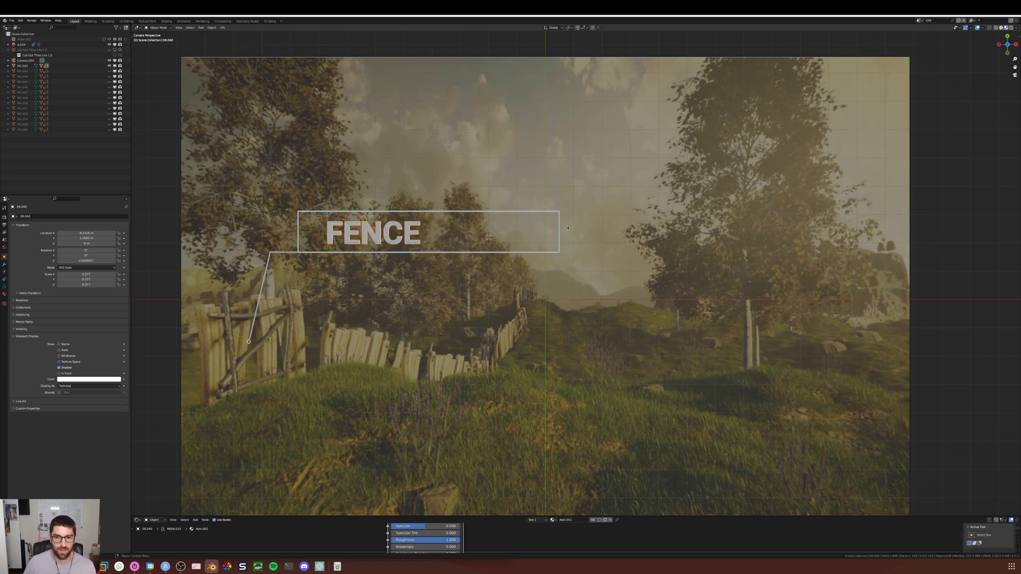
Shorten the frame around FENCE along X by moving its right-end vertices closer to the word
{"action": "left_click", "coordinate": [559, 230]}
{"action": "key", "text": "Tab"}
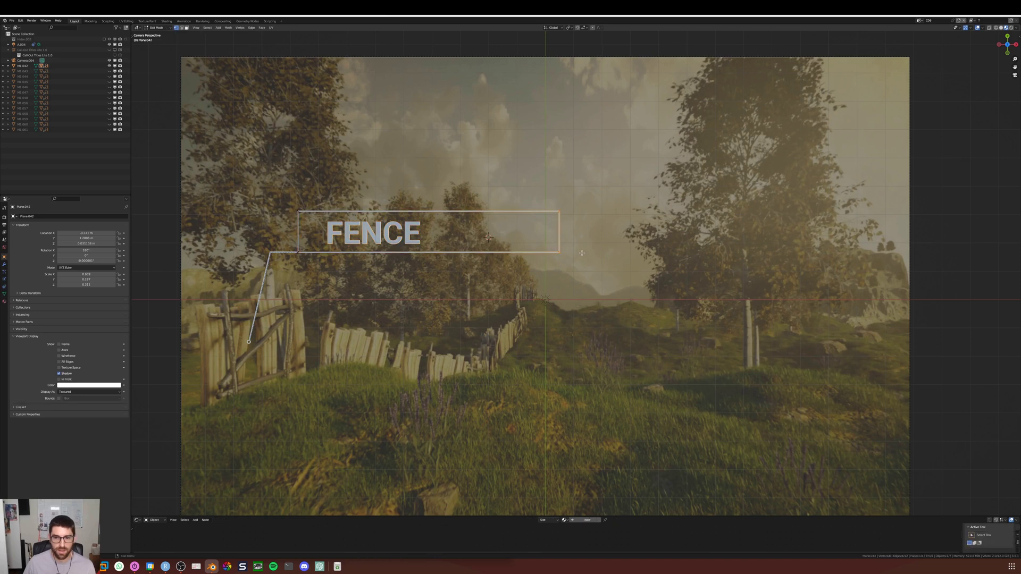
{"action": "key", "text": "g"}
{"action": "key", "text": "x"}
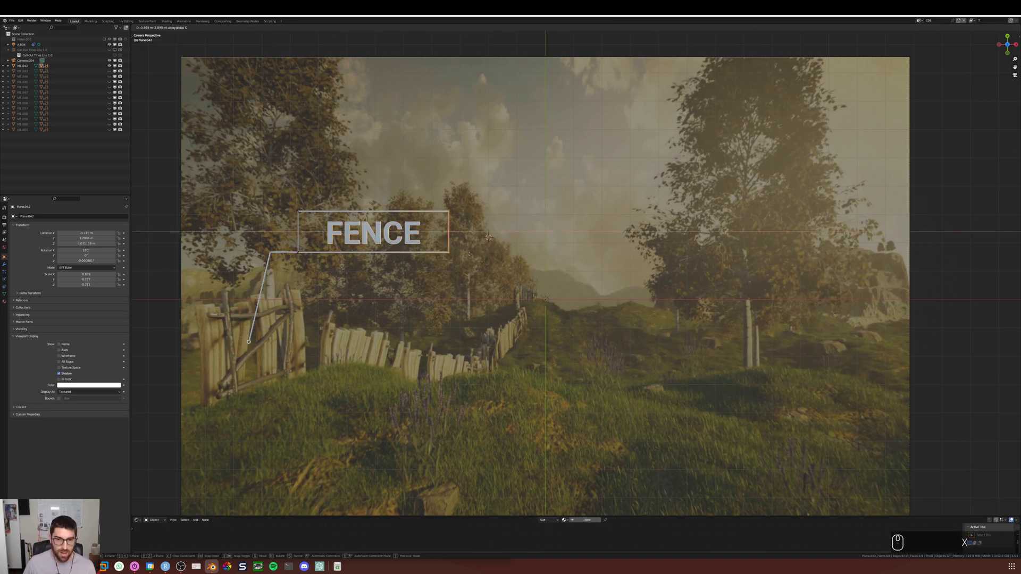
{"action": "left_click", "coordinate": [472, 256]}
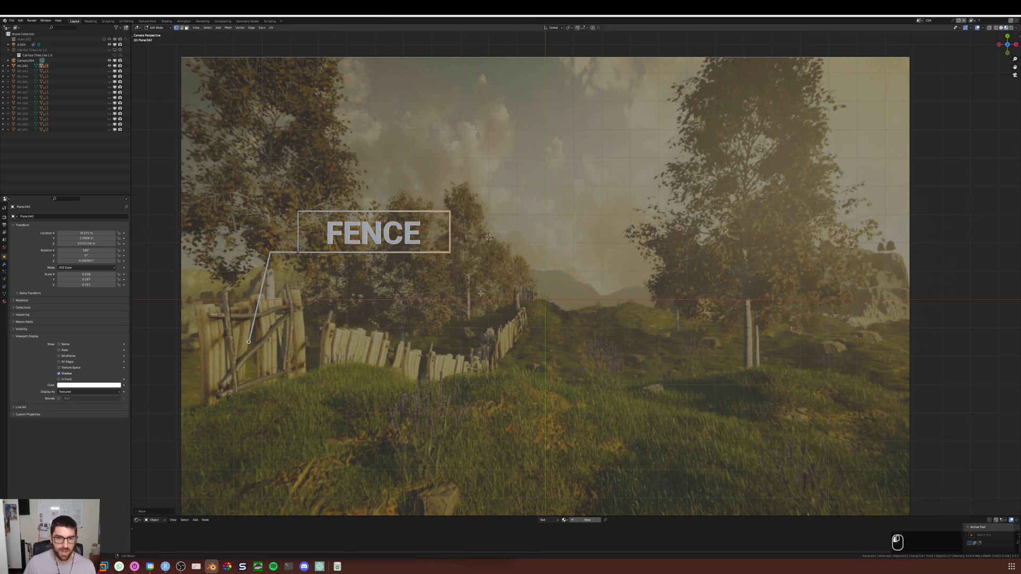
{"action": "key", "text": "Tab"}
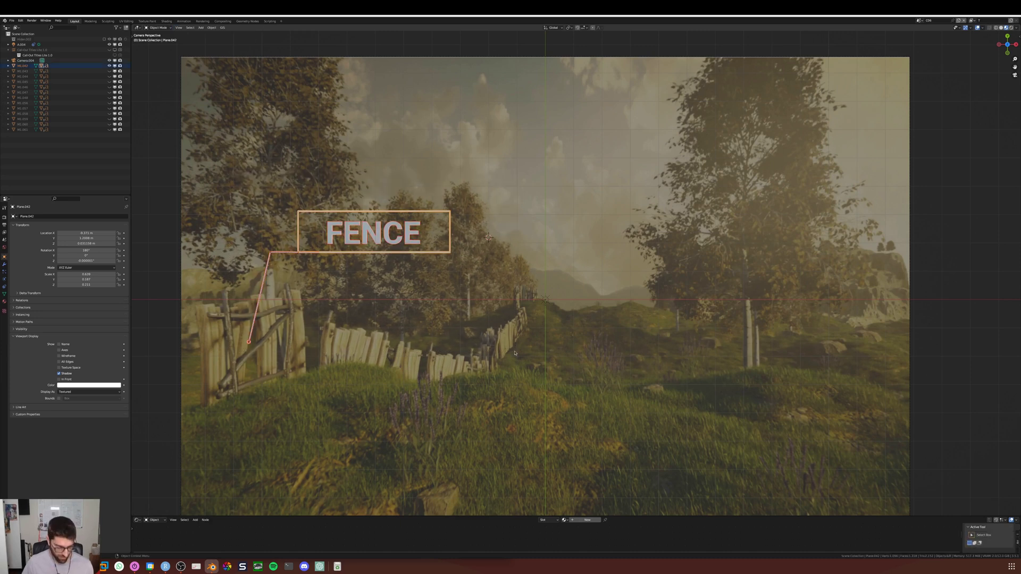
Duplicate the entire FENCE call-out and place the copy so its pointer marks the flowers on the slope to the right
{"action": "key", "text": "shift+d"}
{"action": "right_click", "coordinate": [515, 351]}
{"action": "key", "text": "g"}
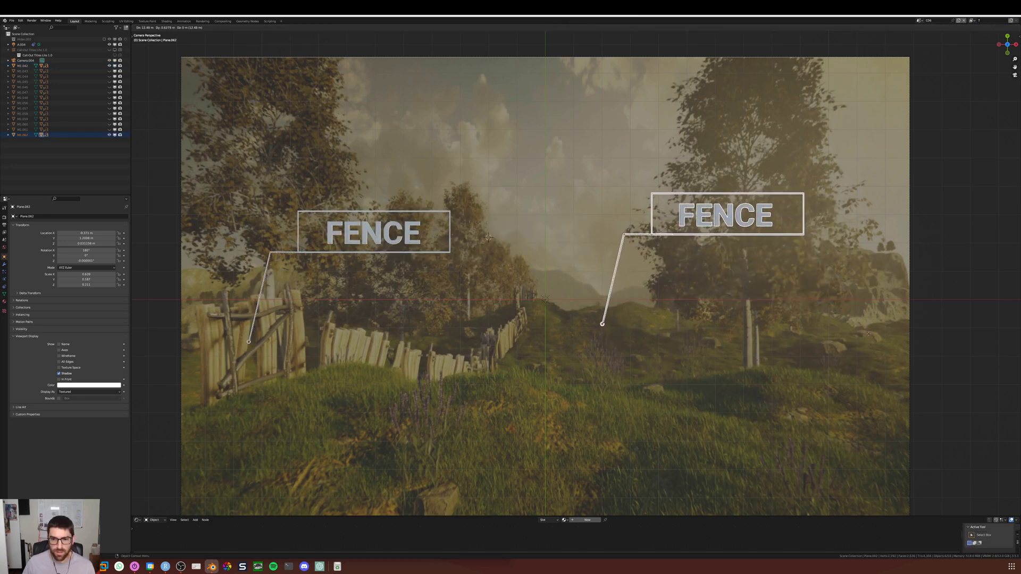
{"action": "left_click", "coordinate": [817, 371]}
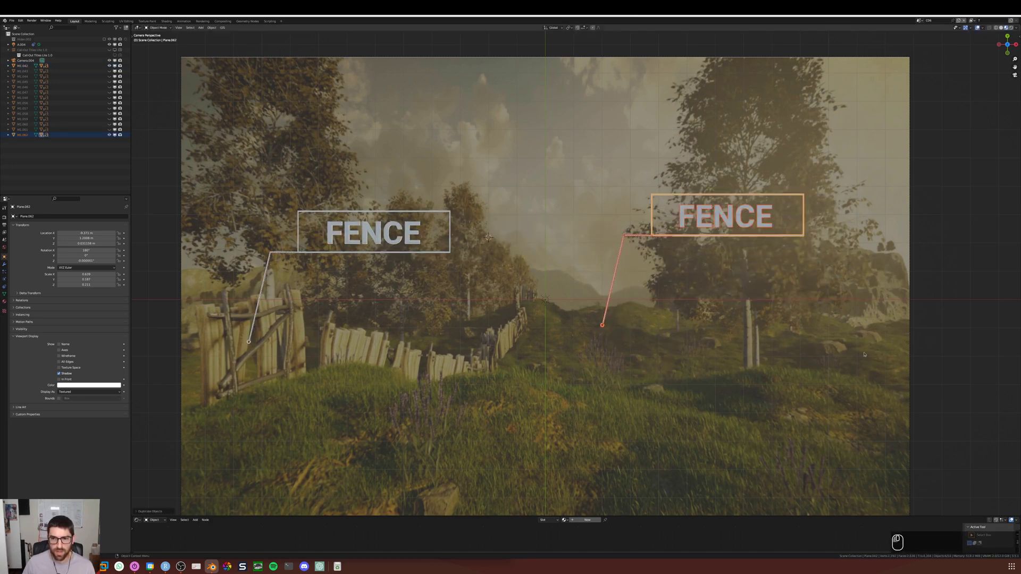
Replace the duplicated call-out's text with "FLOWERS"
{"action": "left_click", "coordinate": [764, 219]}
{"action": "key", "text": "Tab"}
{"action": "key", "text": "BackSpace"}
{"action": "key", "text": "BackSpace"}
{"action": "key", "text": "BackSpace"}
{"action": "key", "text": "BackSpace"}
{"action": "key", "text": "BackSpace"}
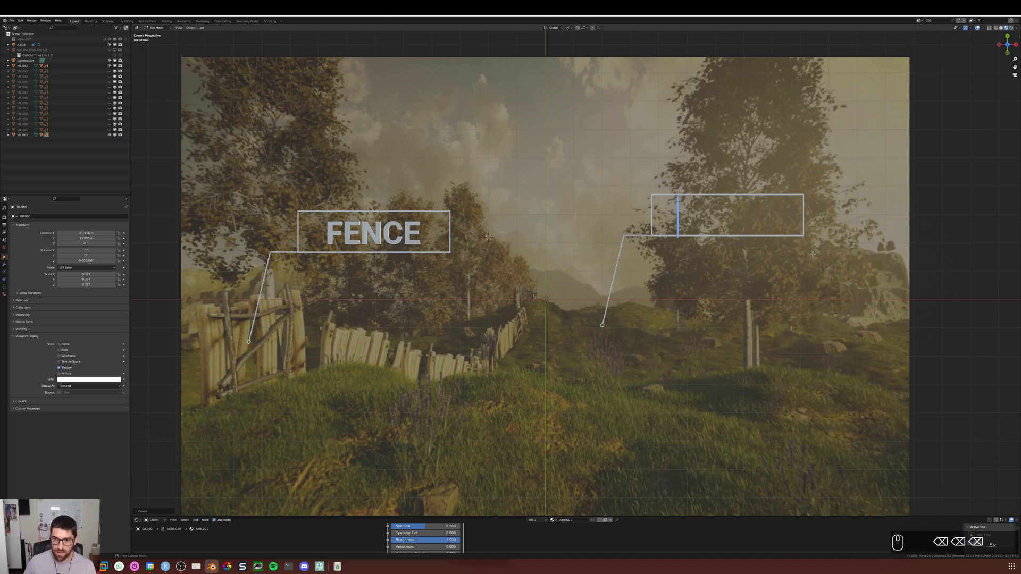
{"action": "type", "text": "FLOWERS"}
{"action": "key", "text": "Return"}
{"action": "key", "text": "Tab"}
Centre the word FLOWERS in its frame, and deselect it
{"action": "key", "text": "g"}
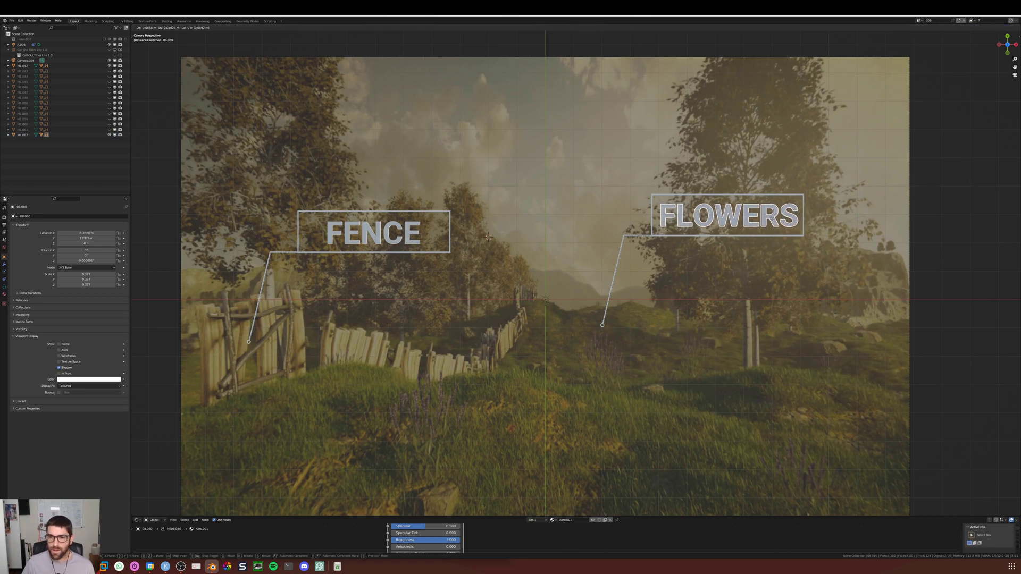
{"action": "left_click", "coordinate": [772, 218]}
{"action": "left_click", "coordinate": [754, 332]}
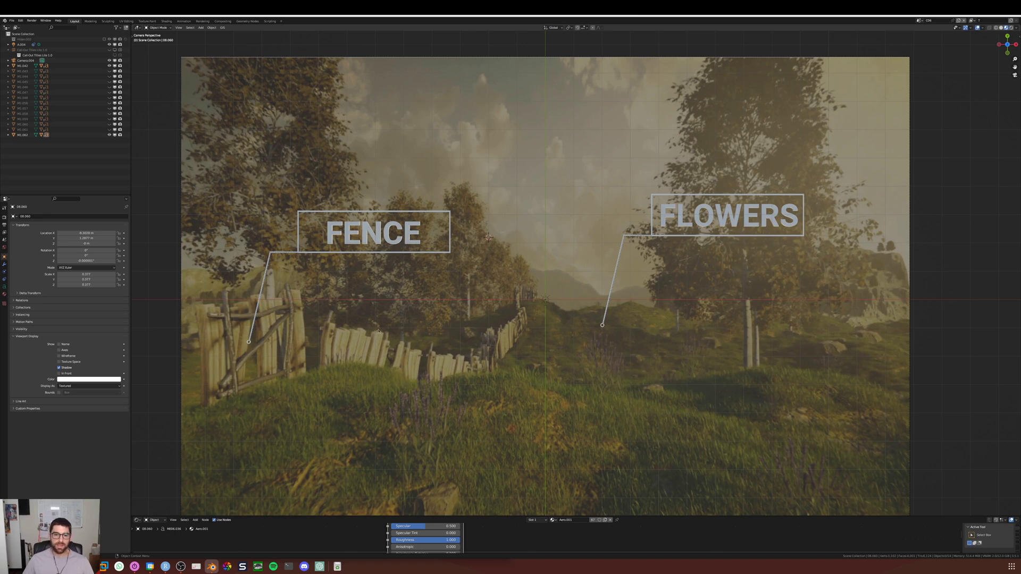
Rotate the whole FLOWERS call-out 180° around the Y axis so it extends to the left of its pointer
{"action": "left_click", "coordinate": [382, 232]}
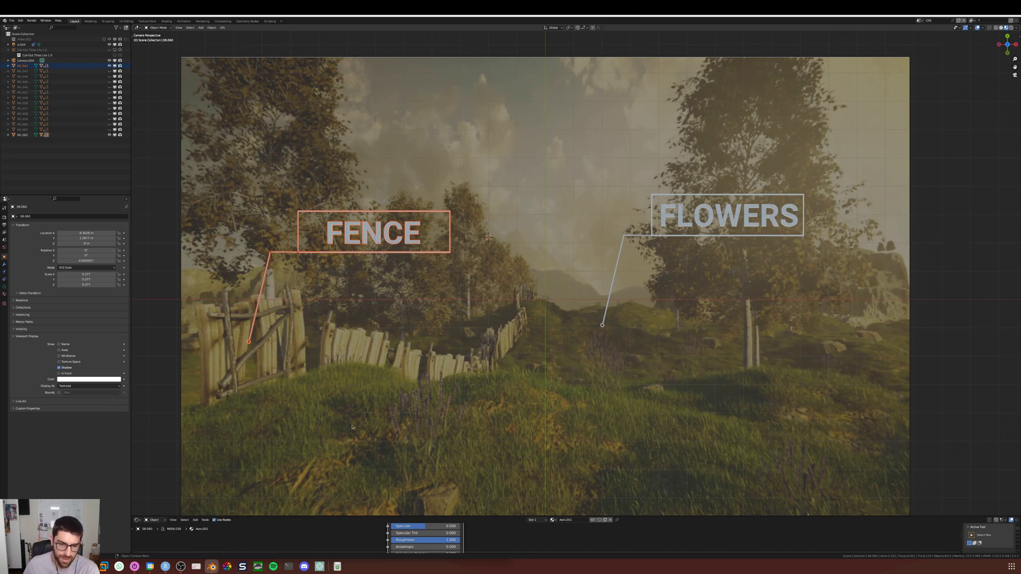
{"action": "left_click_drag", "start_coordinate": [577, 237], "coordinate": [871, 335]}
{"action": "left_click", "coordinate": [655, 294]}
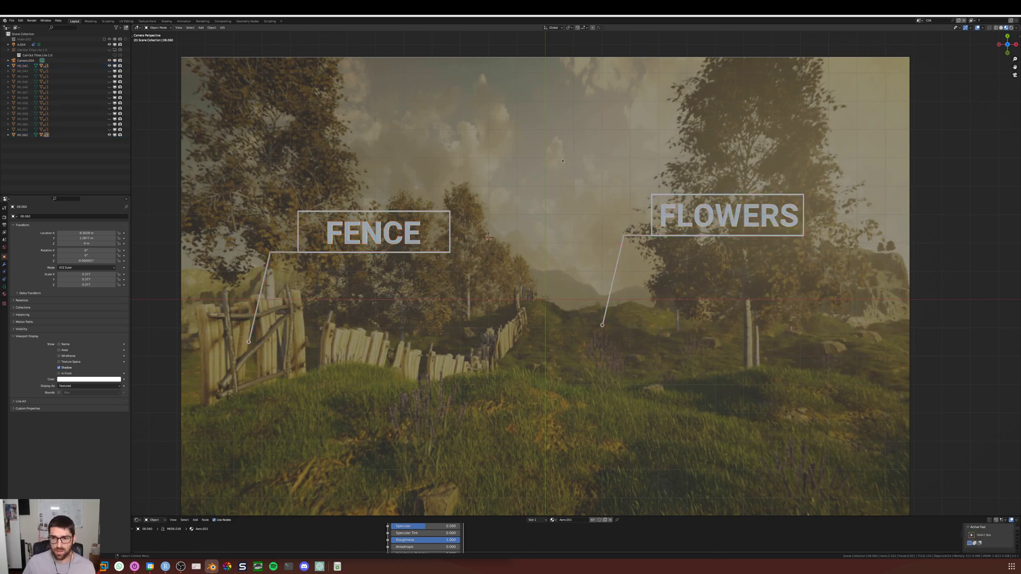
{"action": "left_click", "coordinate": [655, 294]}
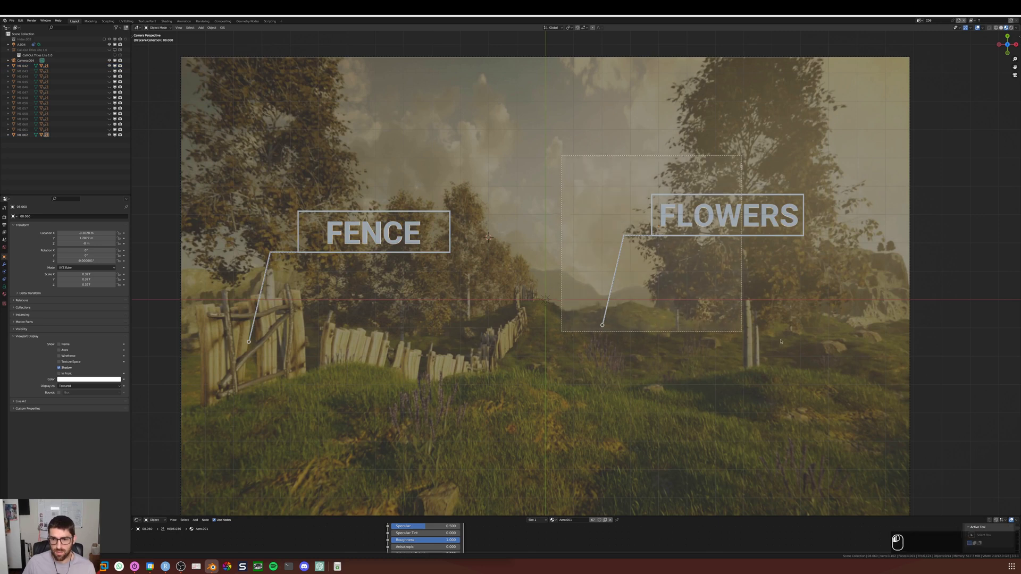
{"action": "type", "text": "ry180"}
{"action": "left_click", "coordinate": [777, 299]}
Rotate only the FLOWERS text 180° around the Y axis and move it back into its flipped frame
{"action": "left_click", "coordinate": [541, 215]}
{"action": "key", "text": "r"}
{"action": "type", "text": "y"}
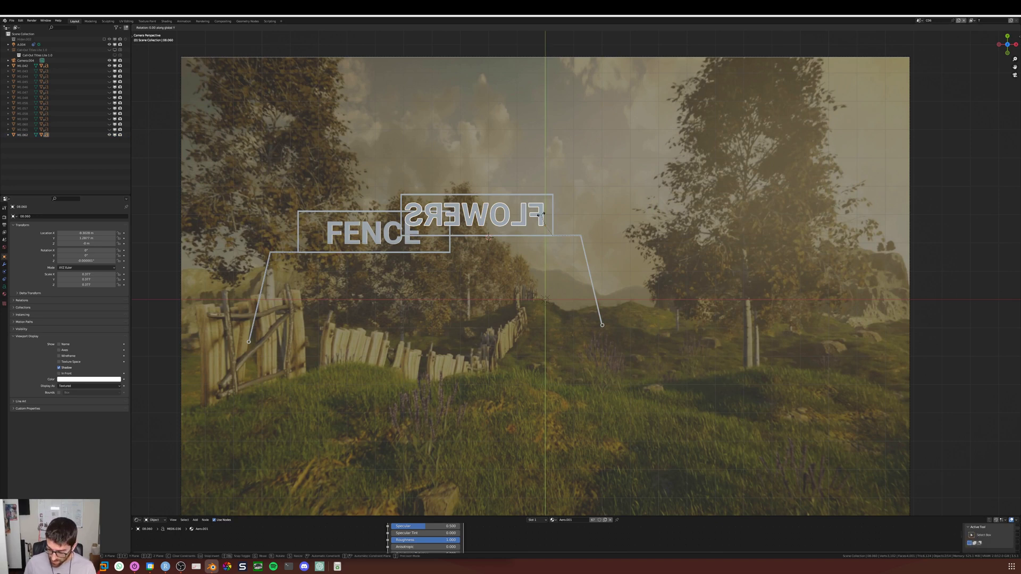
{"action": "type", "text": "180"}
{"action": "key", "text": "Return"}
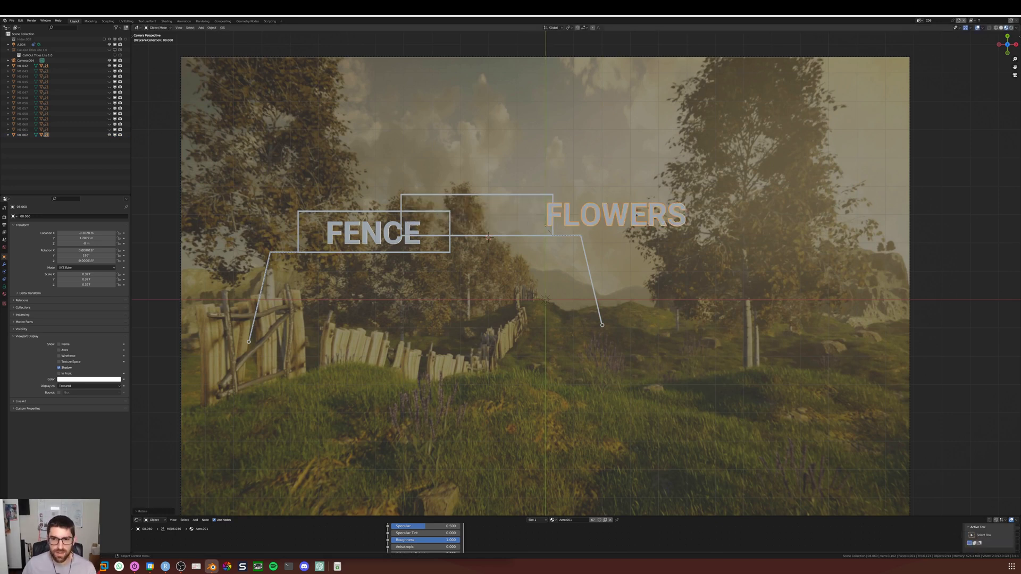
{"action": "key", "text": "g"}
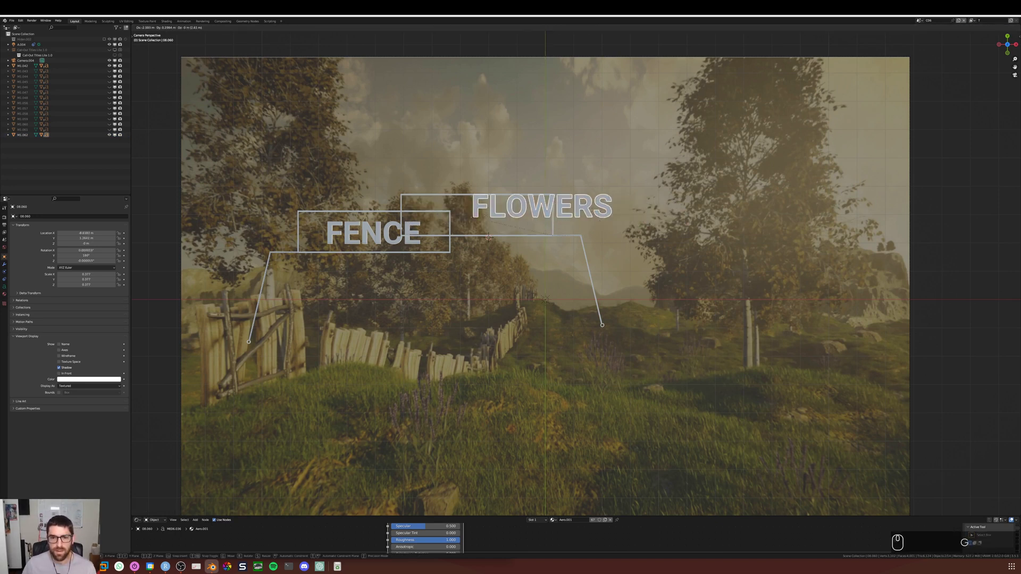
{"action": "left_click", "coordinate": [489, 237]}
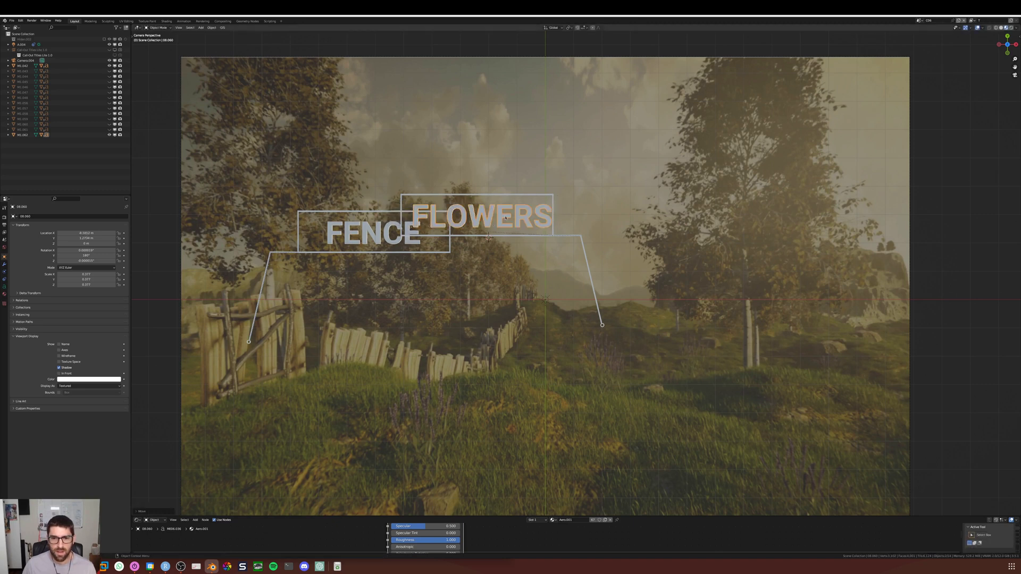
Move the FLOWERS call-out so its pointer sits on the large tree at the right of the photo, and centre its text in the frame
{"action": "key", "text": "g"}
{"action": "left_click", "coordinate": [490, 237]}
{"action": "left_click", "coordinate": [602, 326]}
{"action": "key", "text": "g"}
{"action": "left_click", "coordinate": [736, 227]}
{"action": "left_click", "coordinate": [655, 141]}
{"action": "left_click", "coordinate": [656, 124]}
{"action": "key", "text": "g"}
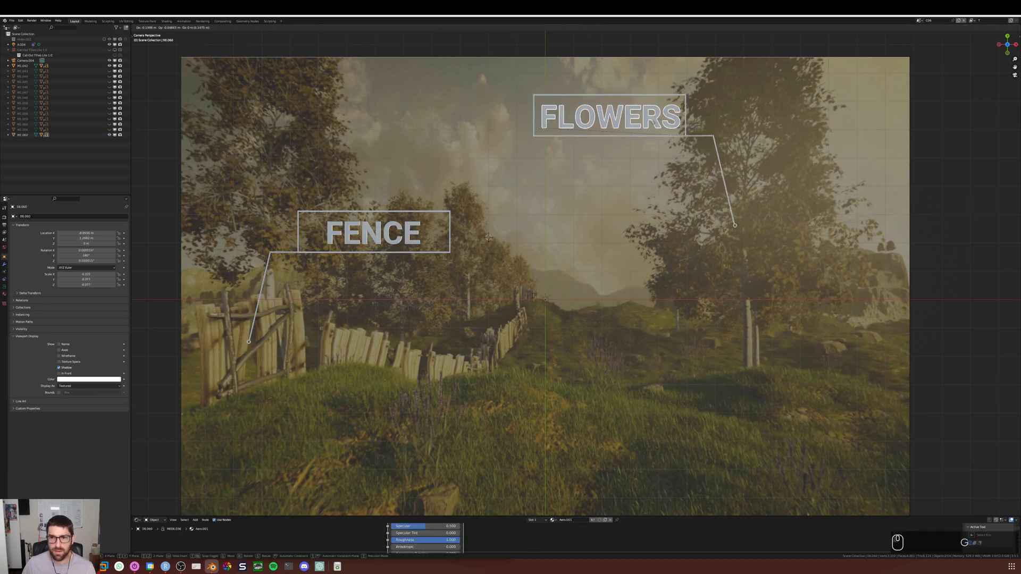
{"action": "left_click", "coordinate": [652, 126]}
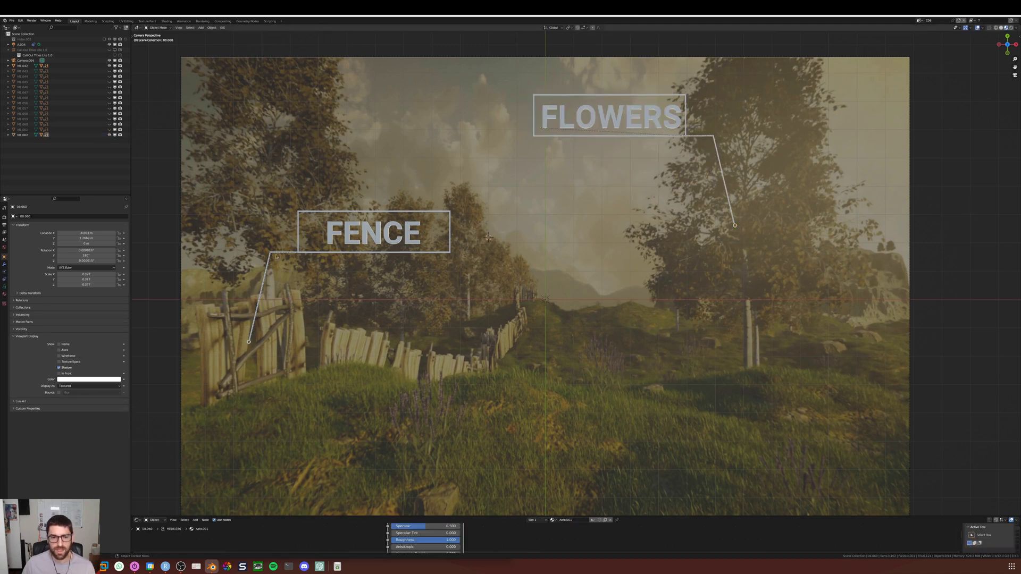
Move the whole FENCE call-out up so its pointer sits on the large tree above the gate
{"action": "left_click", "coordinate": [249, 343]}
{"action": "left_click", "coordinate": [250, 344]}
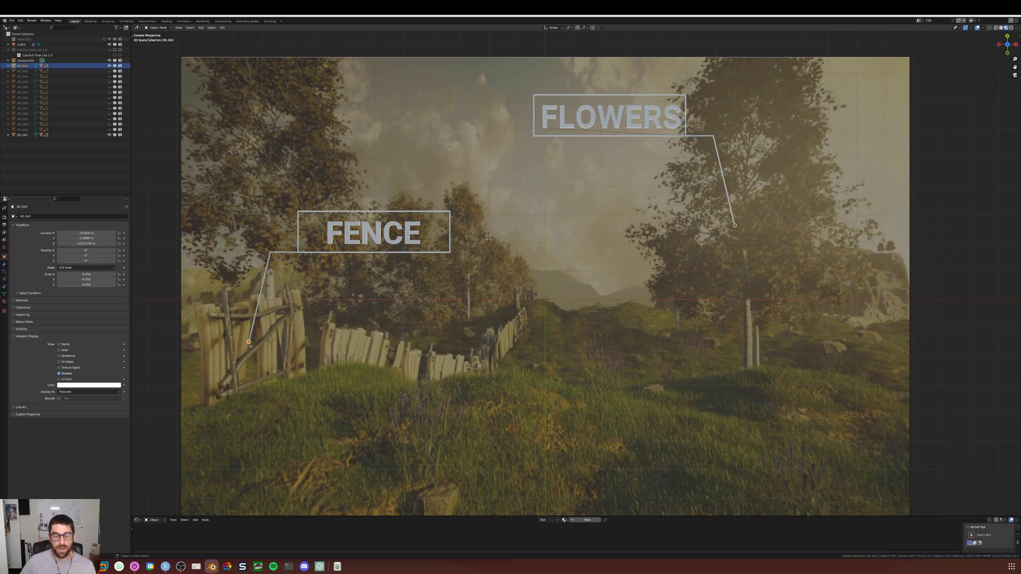
{"action": "left_click_drag", "start_coordinate": [250, 344], "coordinate": [253, 214]}
{"action": "left_click_drag", "start_coordinate": [221, 74], "coordinate": [477, 229]}
Duplicate the FENCE call-out, place the copy at the middle of the fence, and scale it down to less than half size
{"action": "key", "text": "shift+d"}
{"action": "left_click", "coordinate": [655, 325]}
{"action": "key", "text": "s"}
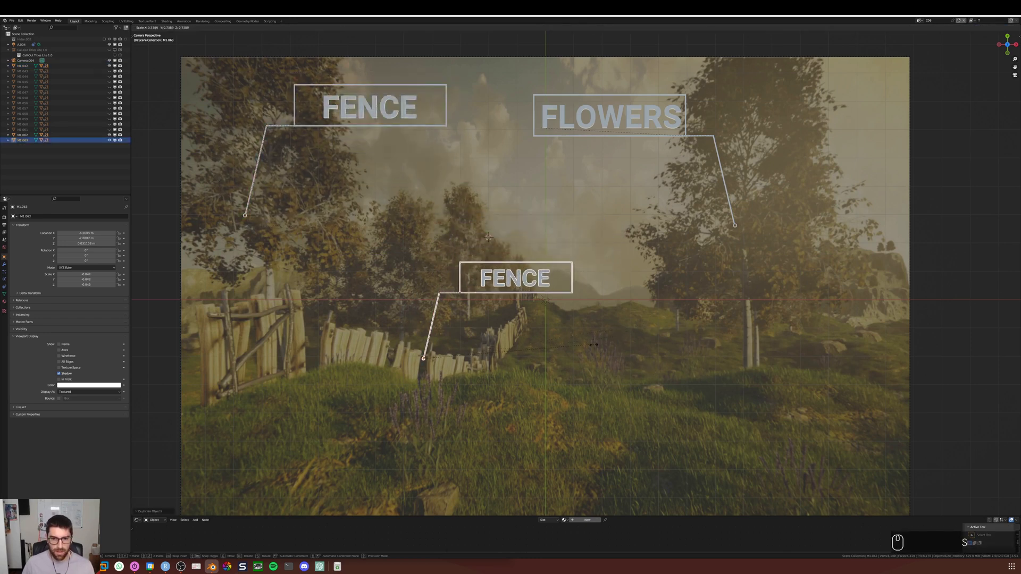
{"action": "left_click", "coordinate": [537, 365]}
{"action": "key", "text": "s"}
{"action": "left_click", "coordinate": [420, 339]}
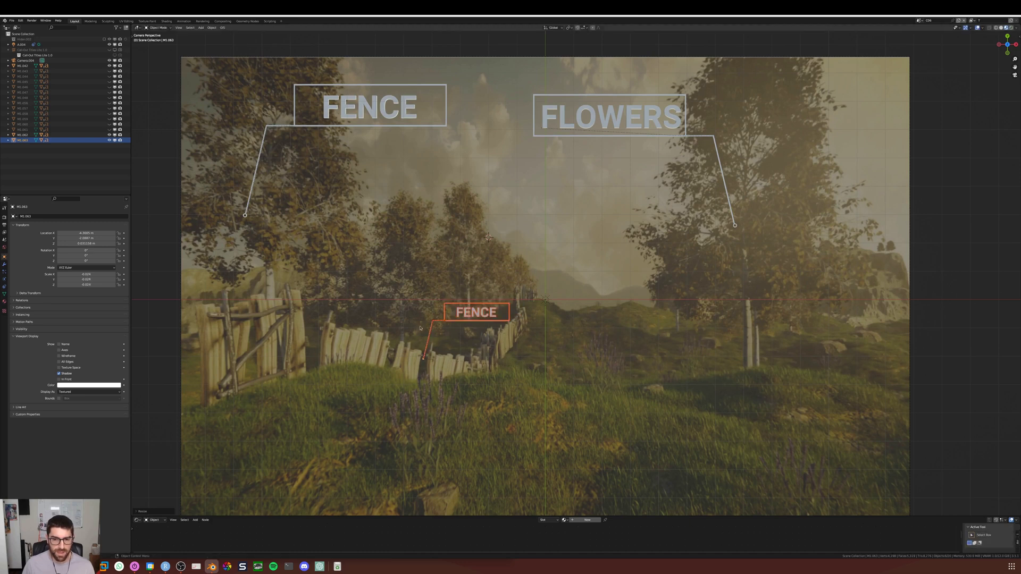
Move the small FENCE call-out so its pointer sits on the distant tree behind the fence
{"action": "key", "text": "g"}
{"action": "left_click", "coordinate": [465, 241]}
{"action": "left_click_drag", "start_coordinate": [451, 200], "coordinate": [572, 304]}
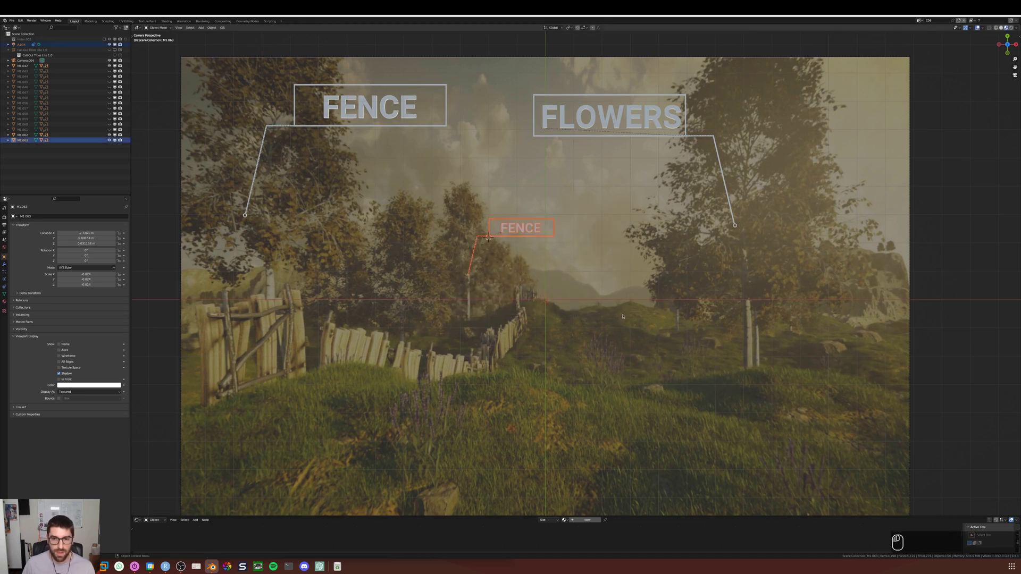
{"action": "left_click", "coordinate": [573, 288]}
{"action": "left_click_drag", "start_coordinate": [453, 208], "coordinate": [565, 284]}
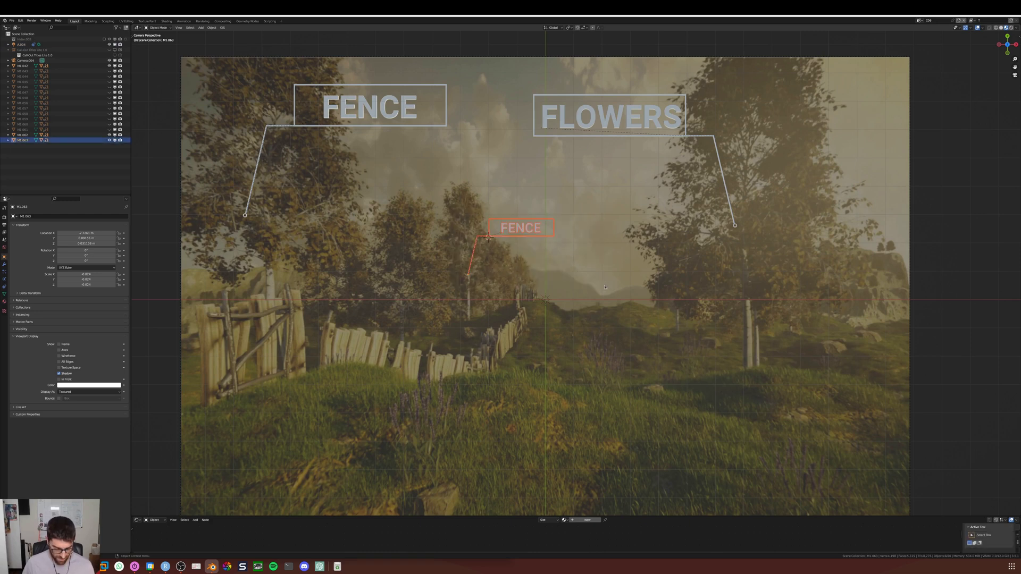
Rotate the whole small FENCE call-out 180° around the X axis so it hangs below its pointer
{"action": "key", "text": "r"}
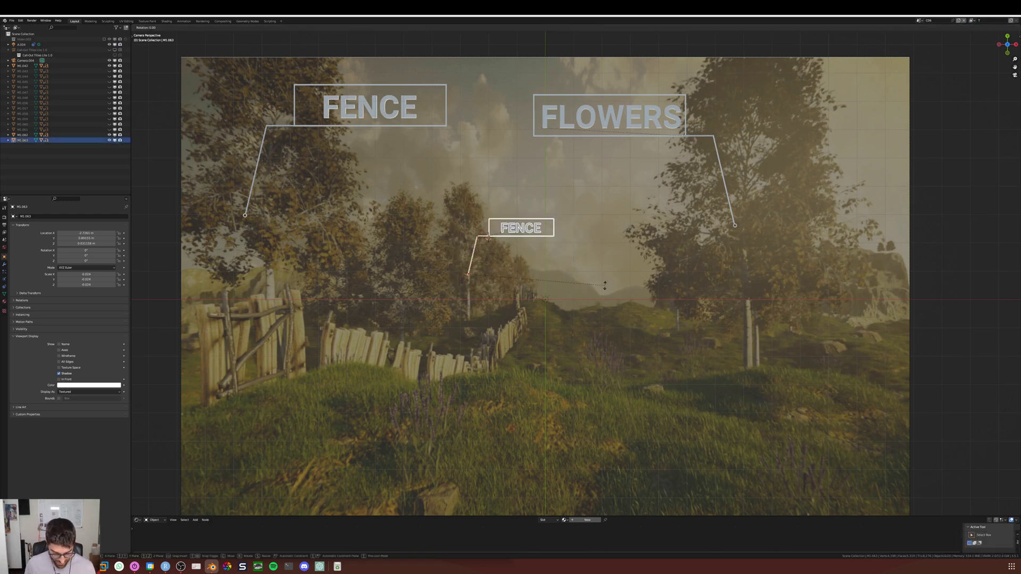
{"action": "key", "text": "x"}
{"action": "key", "text": "KP_1"}
{"action": "key", "text": "KP_8"}
{"action": "key", "text": "KP_0"}
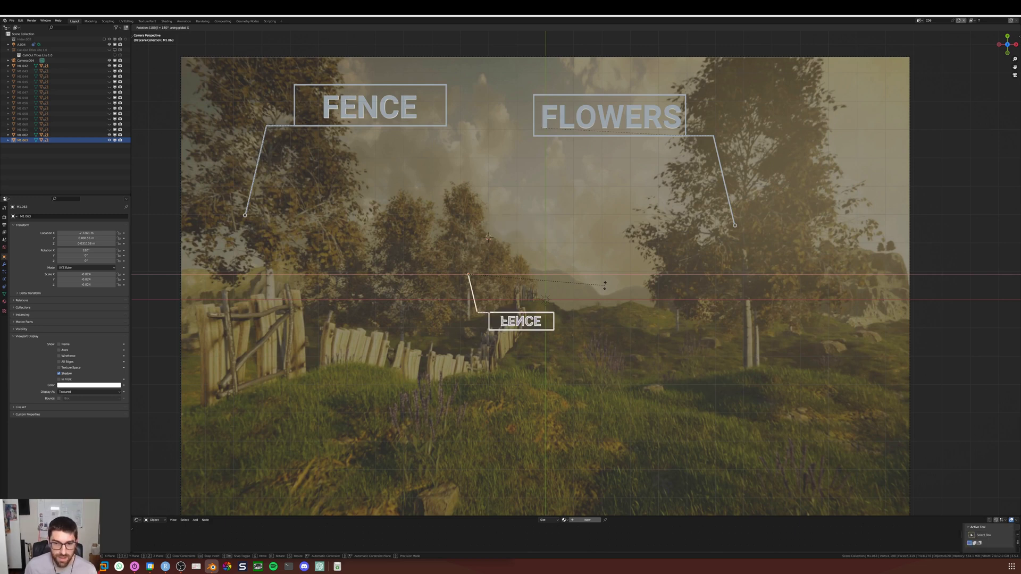
{"action": "key", "text": "Return"}
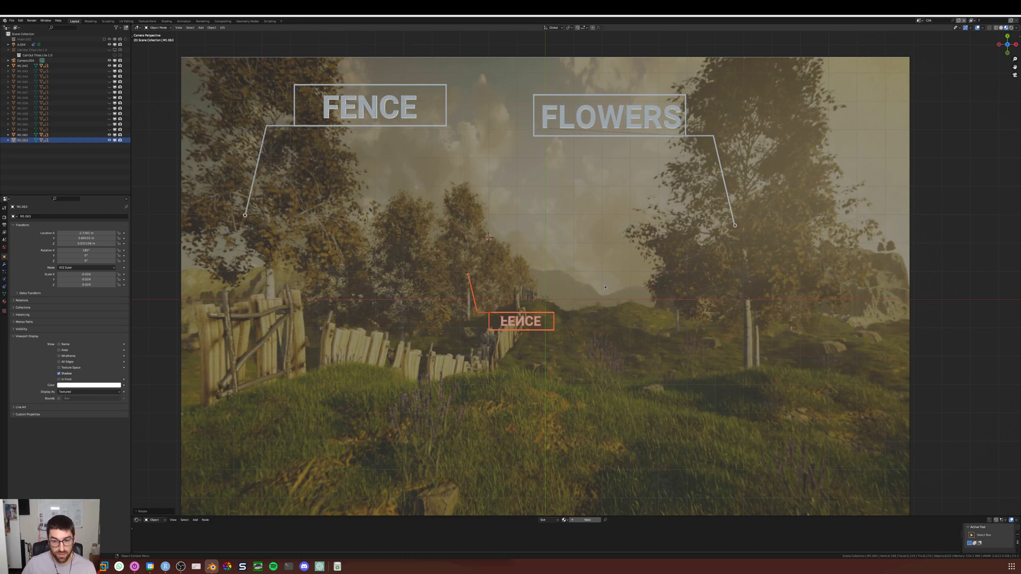
Rotate the whole small FENCE call-out 180° around the Y axis, and select only its text
{"action": "key", "text": "r"}
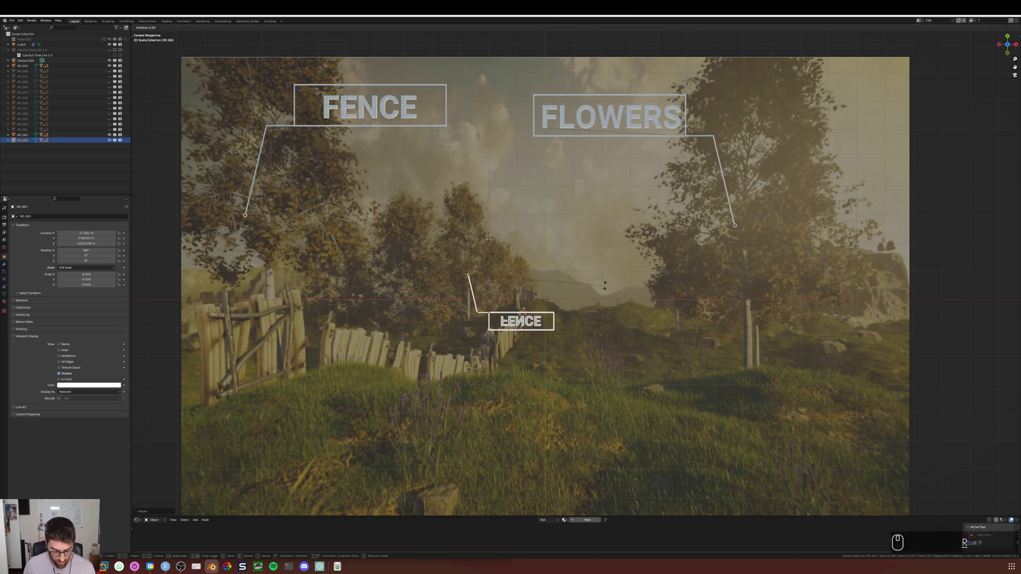
{"action": "key", "text": "y"}
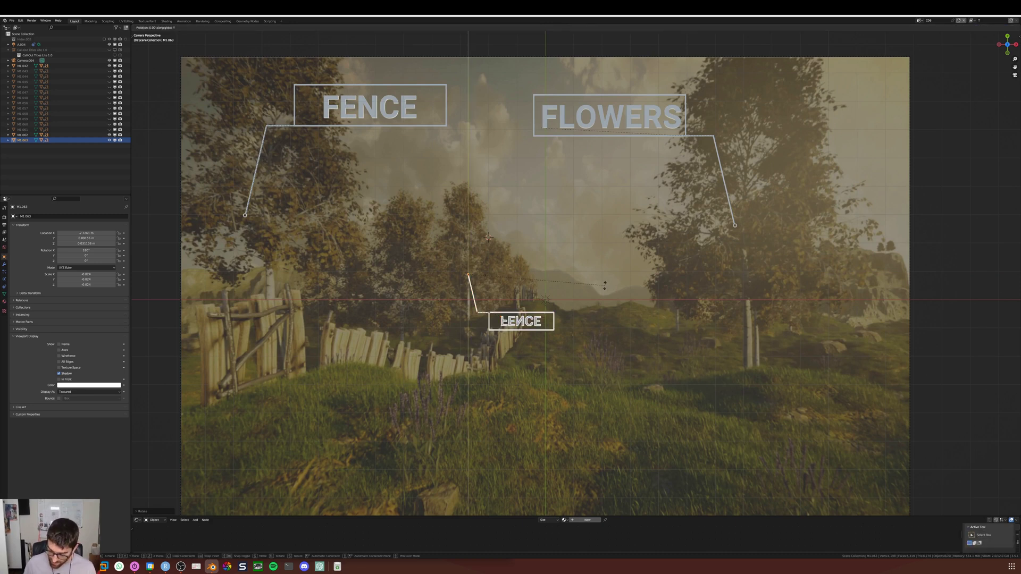
{"action": "type", "text": "180"}
{"action": "key", "text": "Return"}
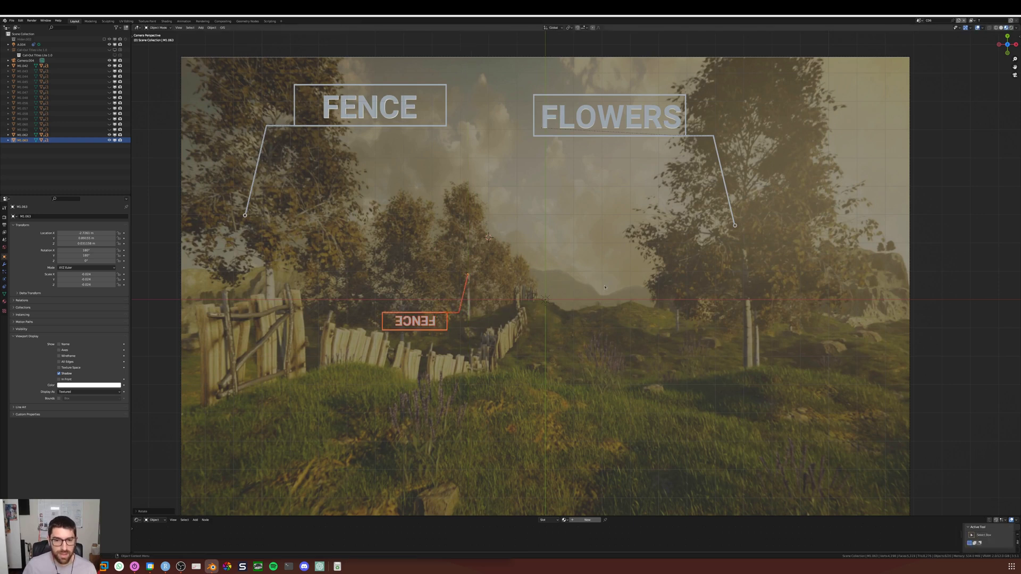
{"action": "left_click", "coordinate": [423, 325]}
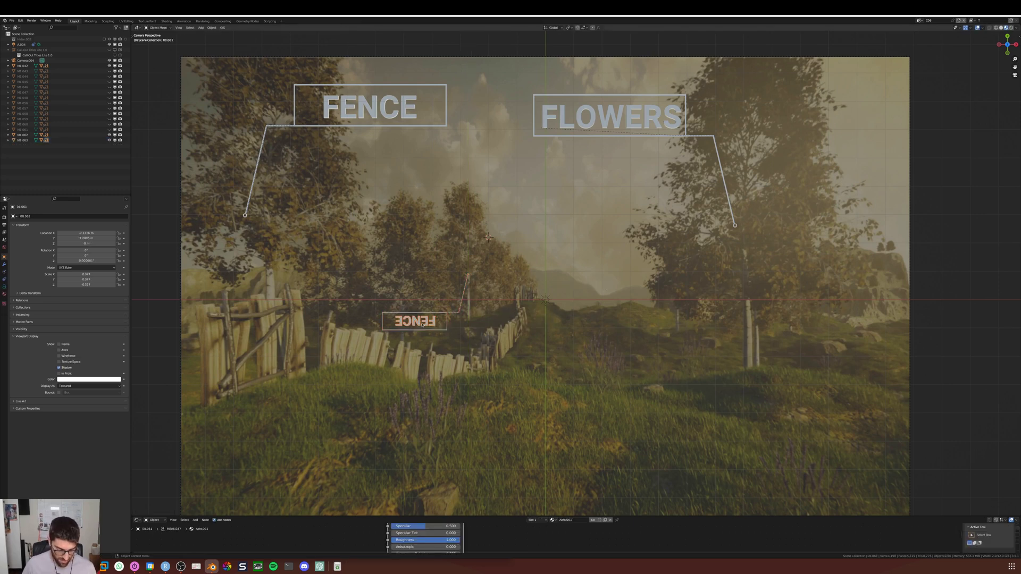
{"action": "key", "text": "s"}
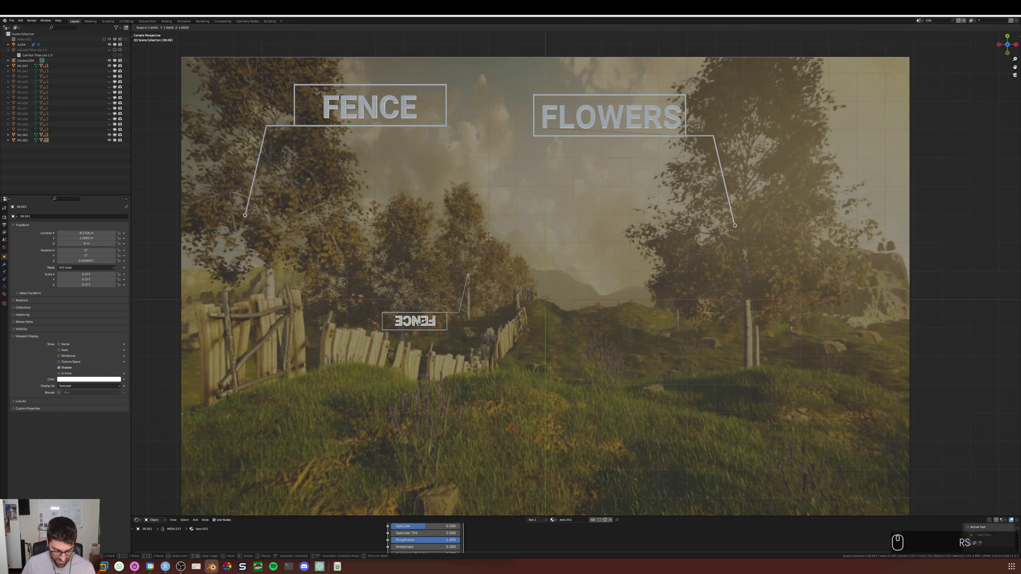
{"action": "key", "text": "BackSpace"}
{"action": "key", "text": "Escape"}
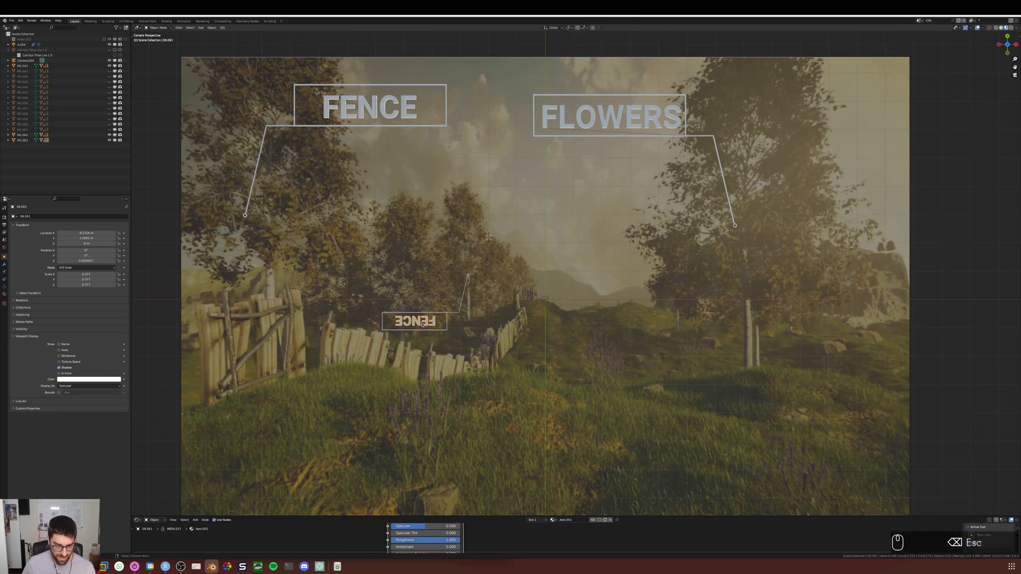
Rotate only the small call-out's FENCE text 180° around the Y axis
{"action": "key", "text": "r"}
{"action": "key", "text": "x"}
{"action": "key", "text": "y"}
{"action": "key", "text": "KP_1"}
{"action": "key", "text": "KP_8"}
{"action": "key", "text": "KP_0"}
{"action": "key", "text": "Return"}
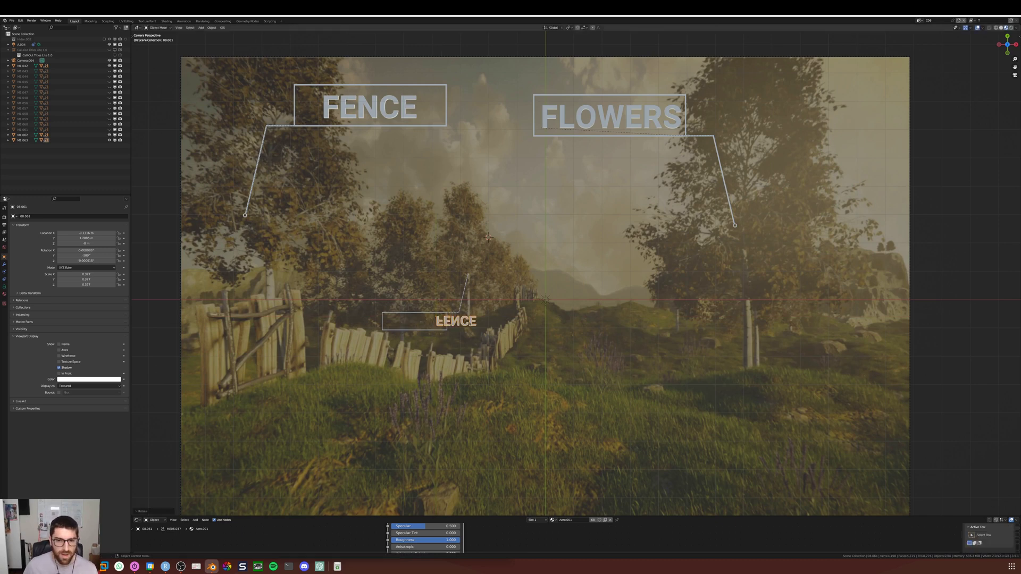
Try rotating the small FENCE text another 180° around the Y axis
{"action": "key", "text": "r"}
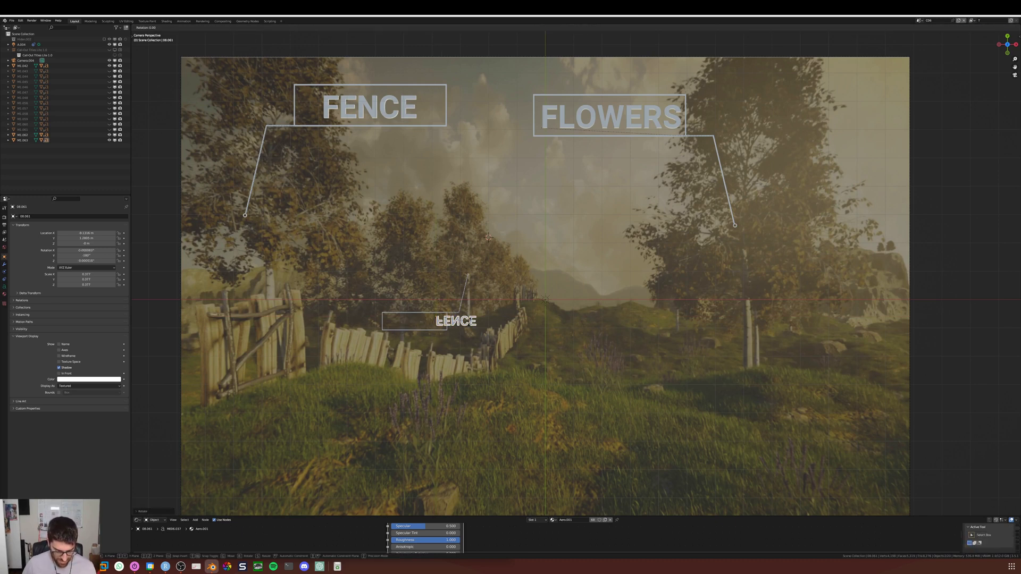
{"action": "key", "text": "y"}
{"action": "key", "text": "1"}
{"action": "key", "text": "8"}
{"action": "key", "text": "0"}
{"action": "key", "text": "Return"}
Try rotating the small FENCE text 180° around the X axis, and undo the latest trial rotations
{"action": "key", "text": "r"}
{"action": "key", "text": "x"}
{"action": "key", "text": "1"}
{"action": "key", "text": "8"}
{"action": "key", "text": "0"}
{"action": "key", "text": "Return"}
{"action": "key", "text": "ctrl+z"}
{"action": "key", "text": "ctrl+z"}
{"action": "key", "text": "ctrl+z"}
{"action": "key", "text": "ctrl+z"}
Try rotating the small FENCE text 180° around the Z axis
{"action": "key", "text": "r"}
{"action": "key", "text": "z"}
{"action": "key", "text": "1"}
{"action": "key", "text": "8"}
{"action": "key", "text": "0"}
{"action": "key", "text": "Escape"}
Check the modifier properties of the small FENCE text
{"action": "left_click", "coordinate": [5, 265]}
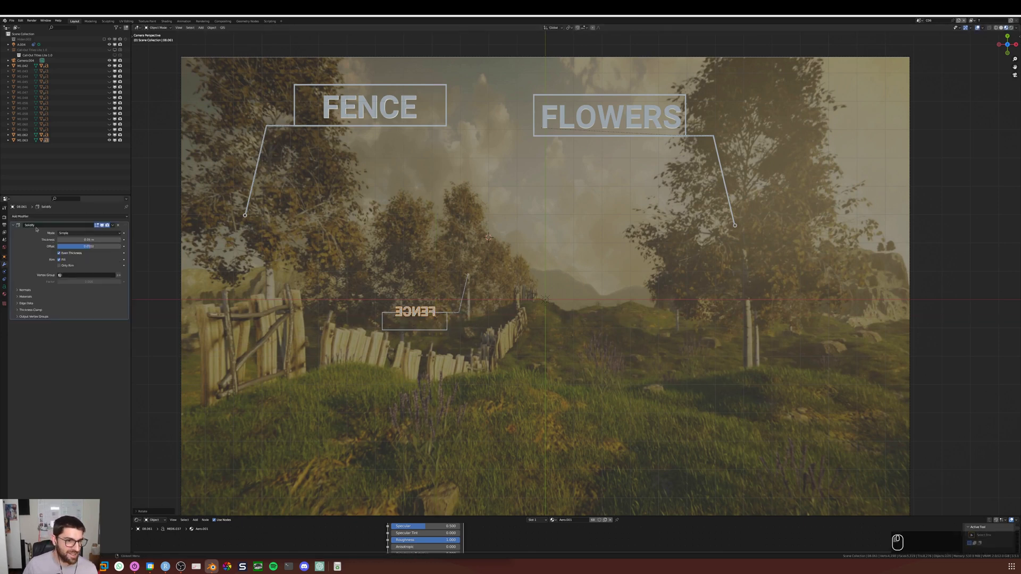
{"action": "left_click", "coordinate": [33, 216]}
{"action": "left_click", "coordinate": [60, 263]}
{"action": "key", "text": "ctrl+z"}
Rotate the small FENCE text 180° in the view plane to reverse the Z rotation, and cancel a further rotation
{"action": "key", "text": "r"}
{"action": "key", "text": "1"}
{"action": "key", "text": "8"}
{"action": "key", "text": "0"}
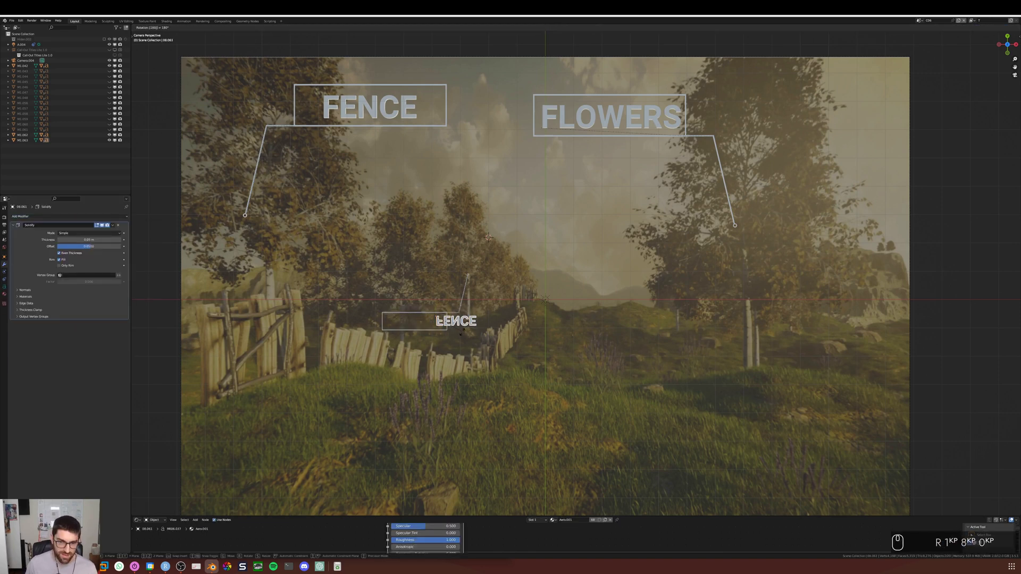
{"action": "key", "text": "Return"}
{"action": "key", "text": "r"}
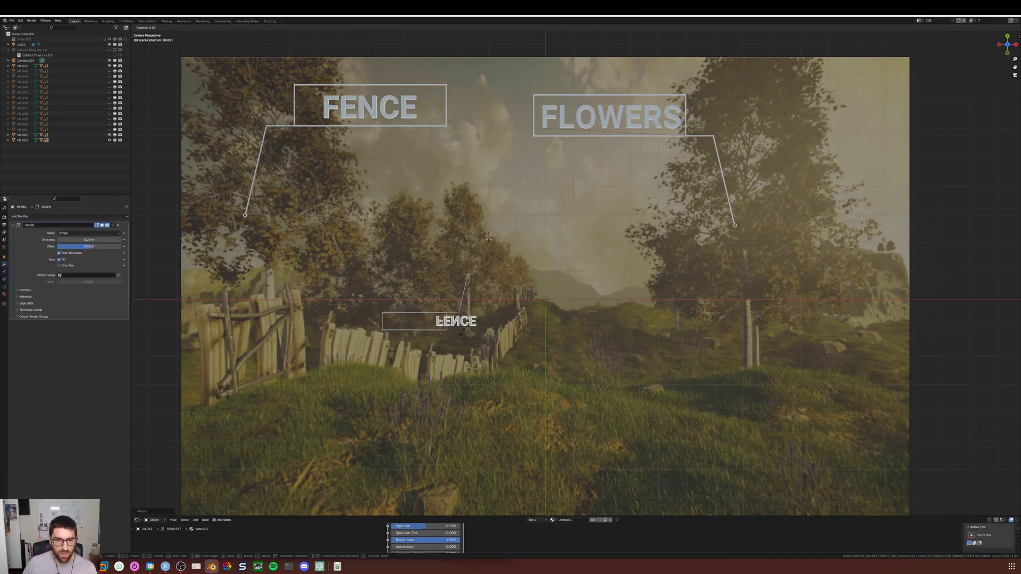
{"action": "right_click", "coordinate": [463, 333]}
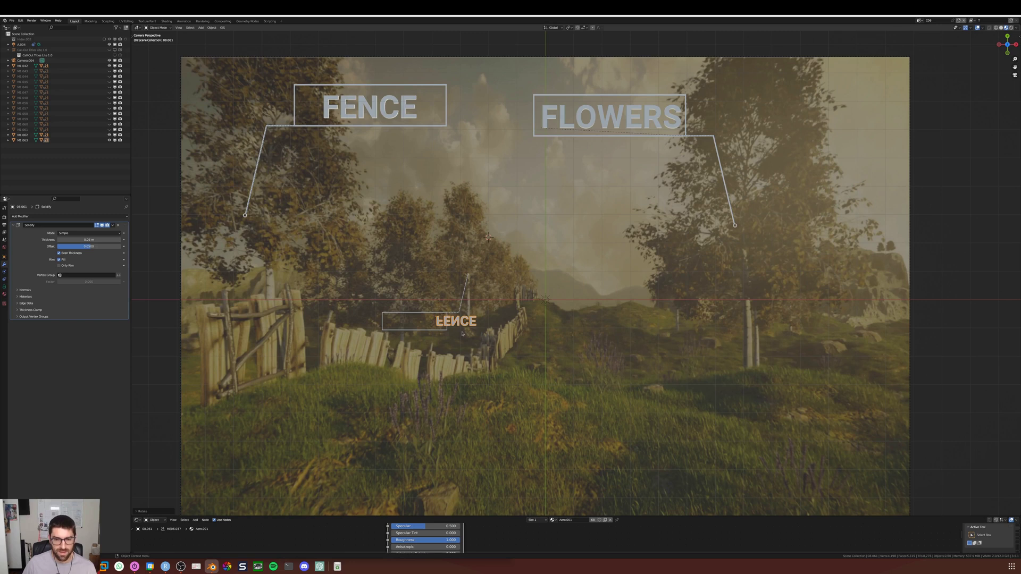
Rotate the small FENCE text 180° around the Z axis and 180° around the Y axis, and move it back into its frame
{"action": "type", "text": "rz180"}
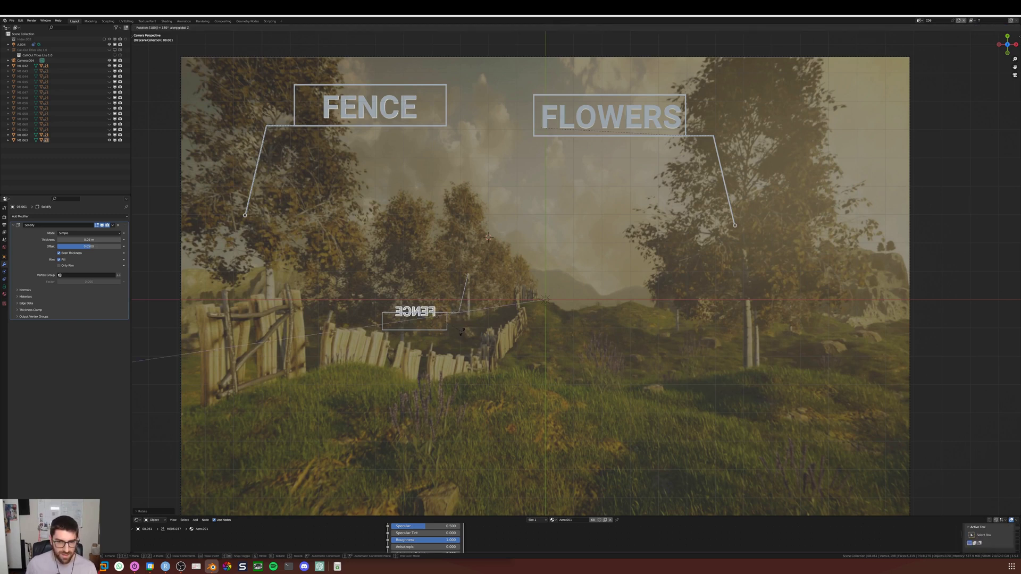
{"action": "key", "text": "Return"}
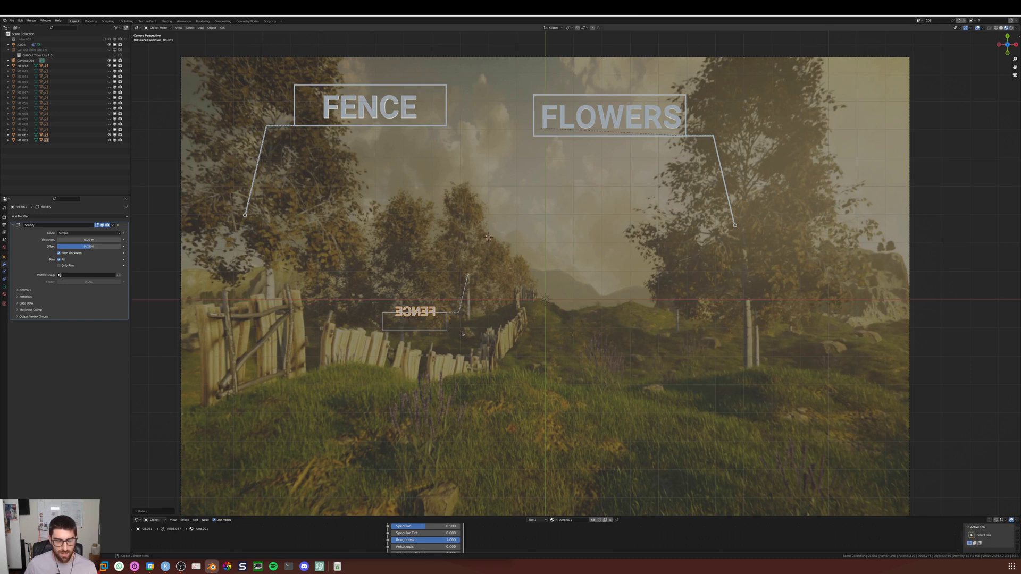
{"action": "type", "text": "ry"}
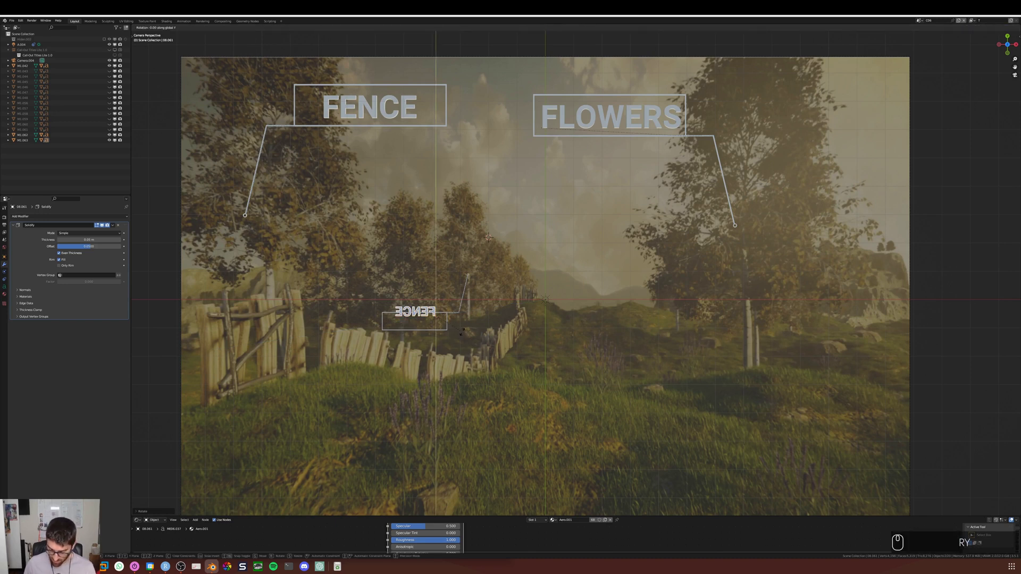
{"action": "type", "text": "180"}
{"action": "key", "text": "Return"}
{"action": "key", "text": "g"}
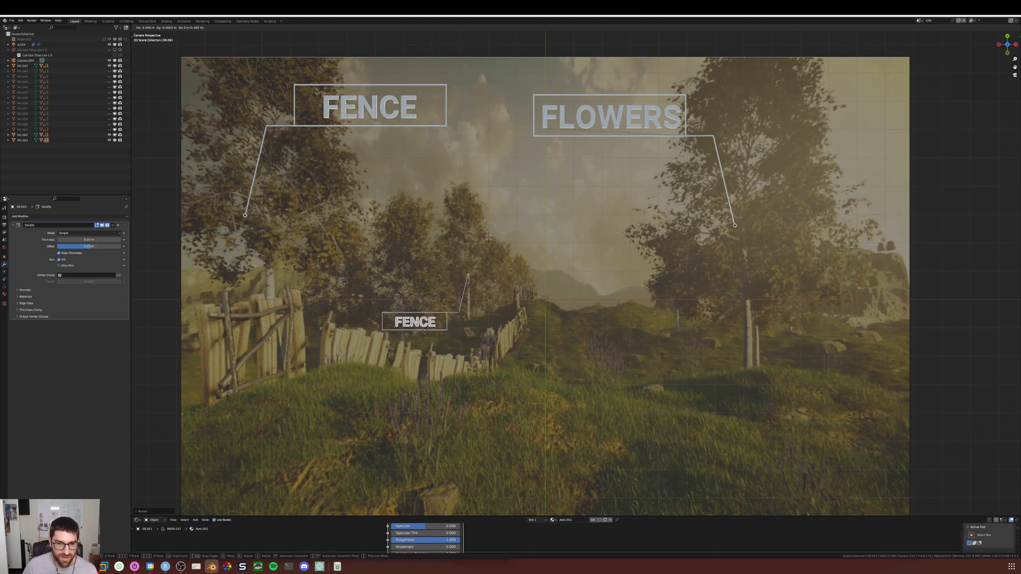
{"action": "left_click", "coordinate": [425, 332]}
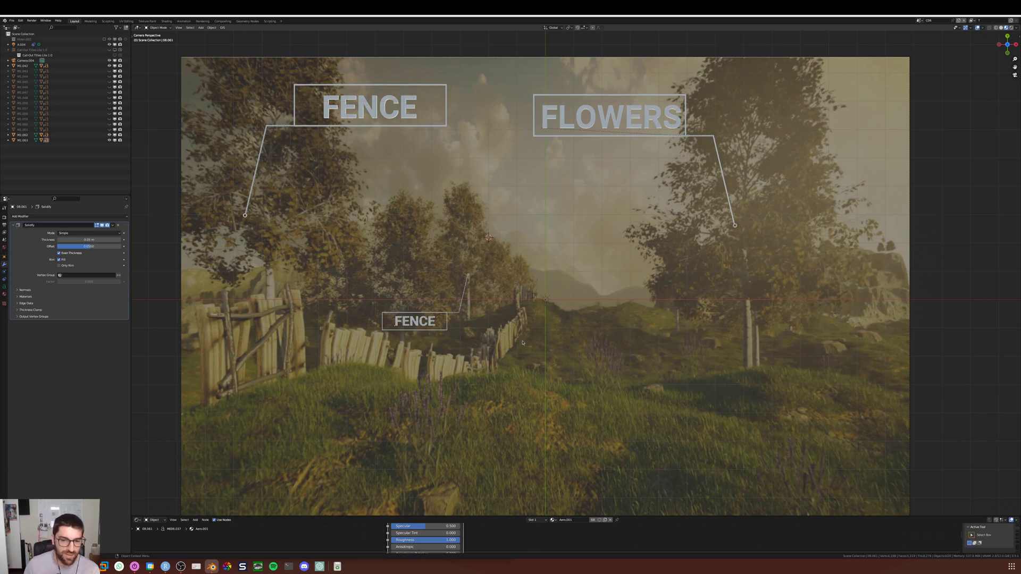
Duplicate the whole small FENCE call-out and place the copy on the grass in the foreground
{"action": "left_click", "coordinate": [415, 321]}
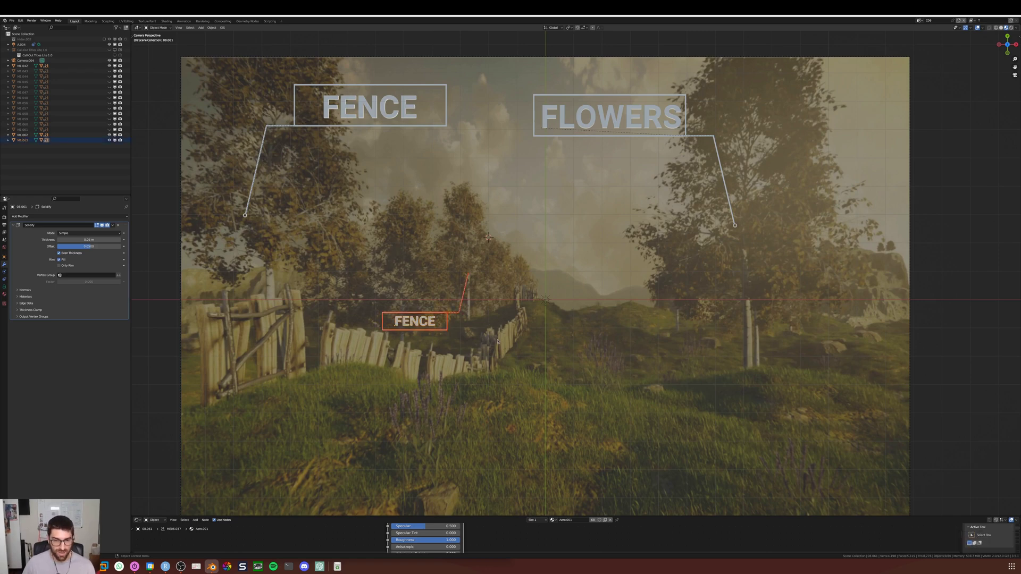
{"action": "key", "text": "shift+d"}
{"action": "left_click", "coordinate": [642, 452]}
{"action": "left_click", "coordinate": [674, 450]}
{"action": "key", "text": "Home"}
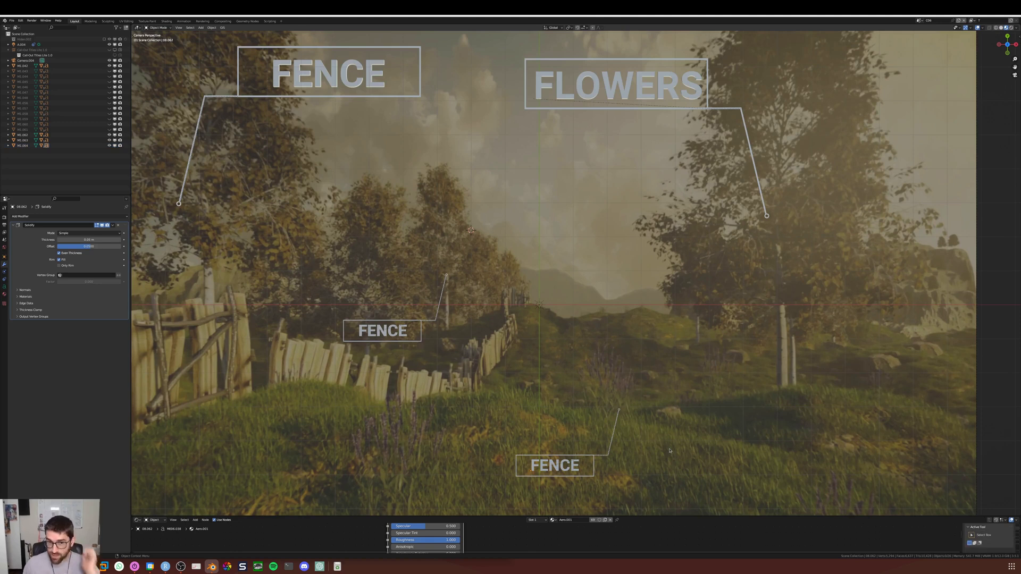
Select the foreground call-out's text, frame and pointer line, and try to move them together
{"action": "left_click", "coordinate": [618, 426]}
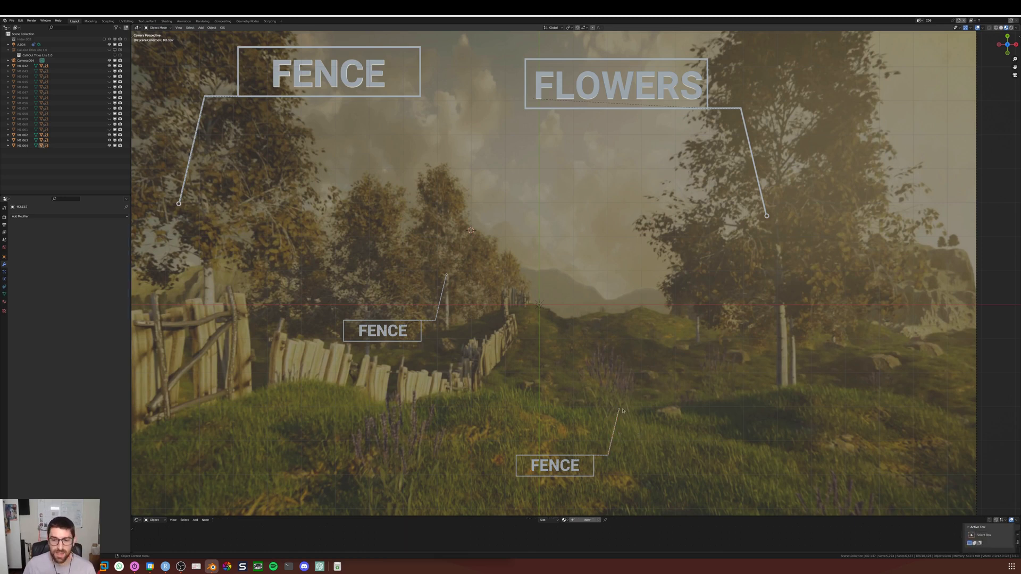
{"action": "left_click", "coordinate": [587, 455]}
{"action": "left_click", "coordinate": [722, 450]}
{"action": "left_click_drag", "start_coordinate": [675, 483], "coordinate": [482, 423]}
{"action": "left_click", "coordinate": [530, 479]}
{"action": "left_click", "coordinate": [532, 471]}
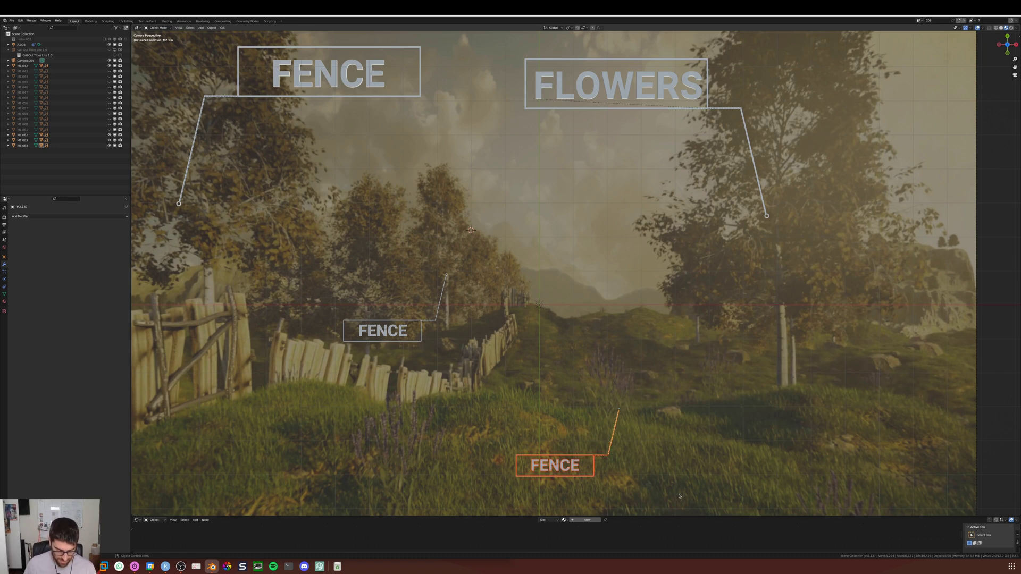
{"action": "key", "text": "g"}
{"action": "right_click", "coordinate": [641, 492]}
Try moving only the foreground call-out's frame and text, leaving its slanted pointer line in place
{"action": "left_click", "coordinate": [479, 443]}
{"action": "left_click", "coordinate": [579, 464]}
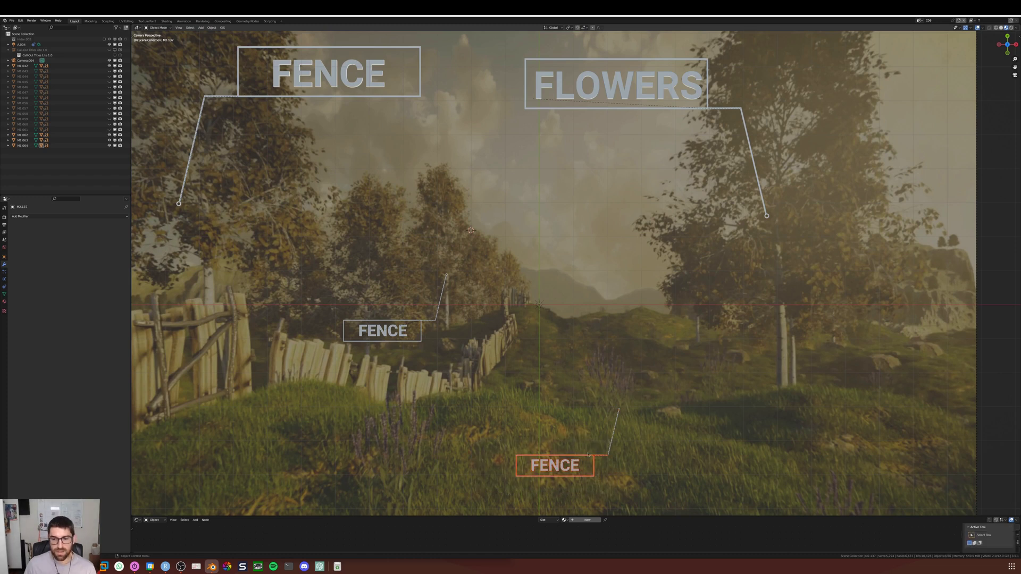
{"action": "key", "text": "g"}
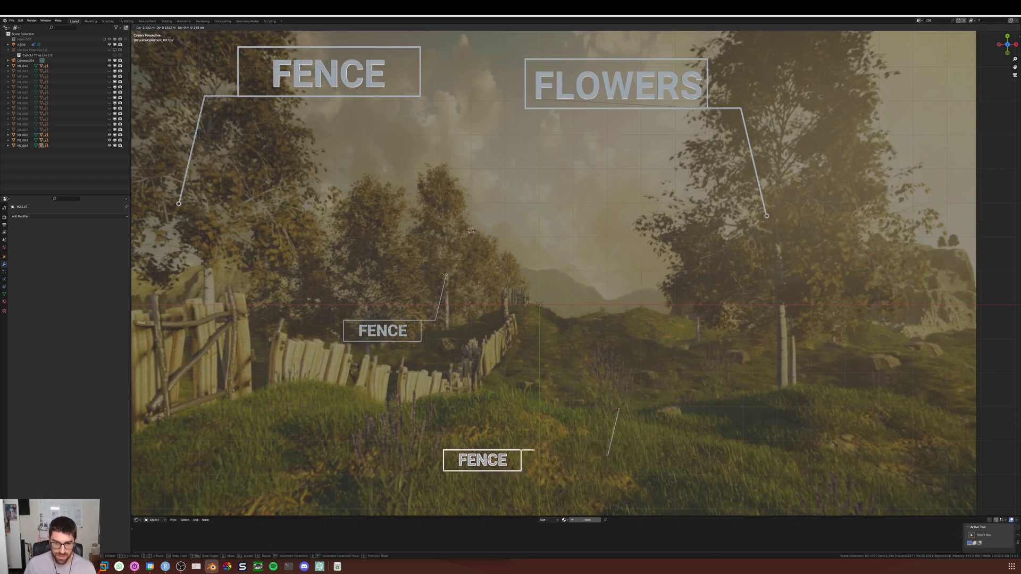
{"action": "right_click", "coordinate": [498, 463]}
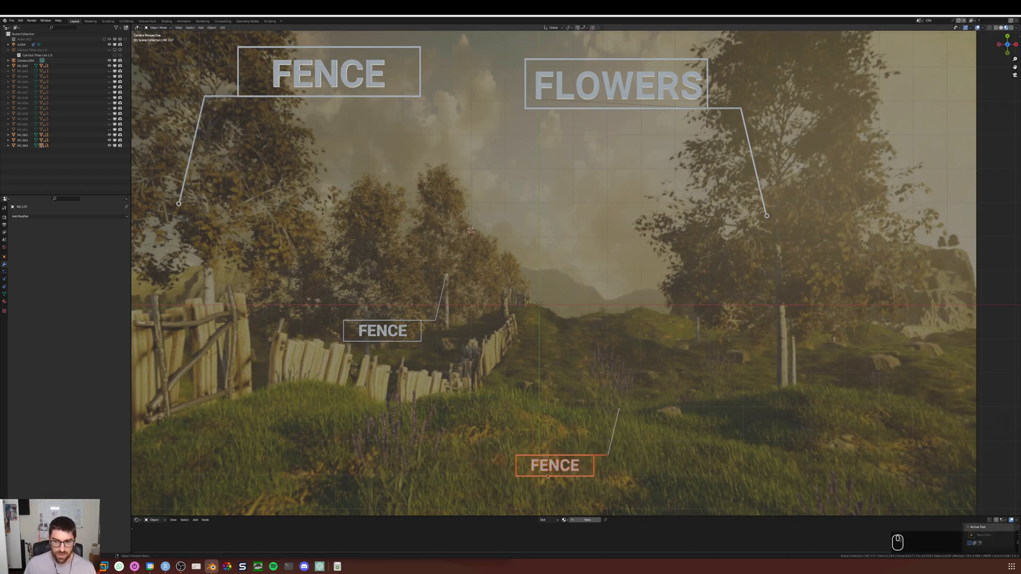
Move the foreground call-out's text, frame and pointer line up onto the grassy slope, leaving the end ring on the rock
{"action": "key", "text": "g"}
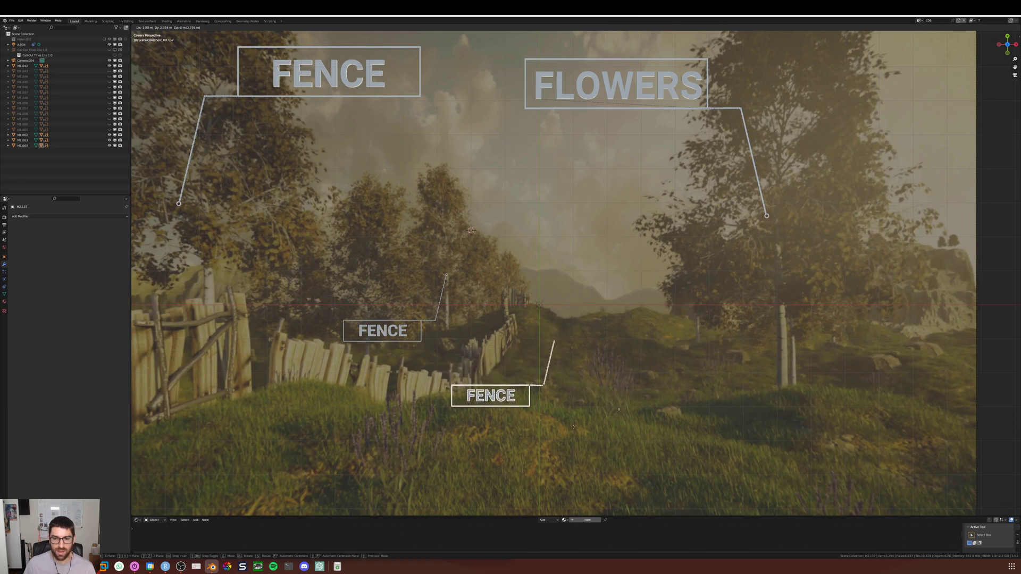
{"action": "left_click", "coordinate": [582, 406]}
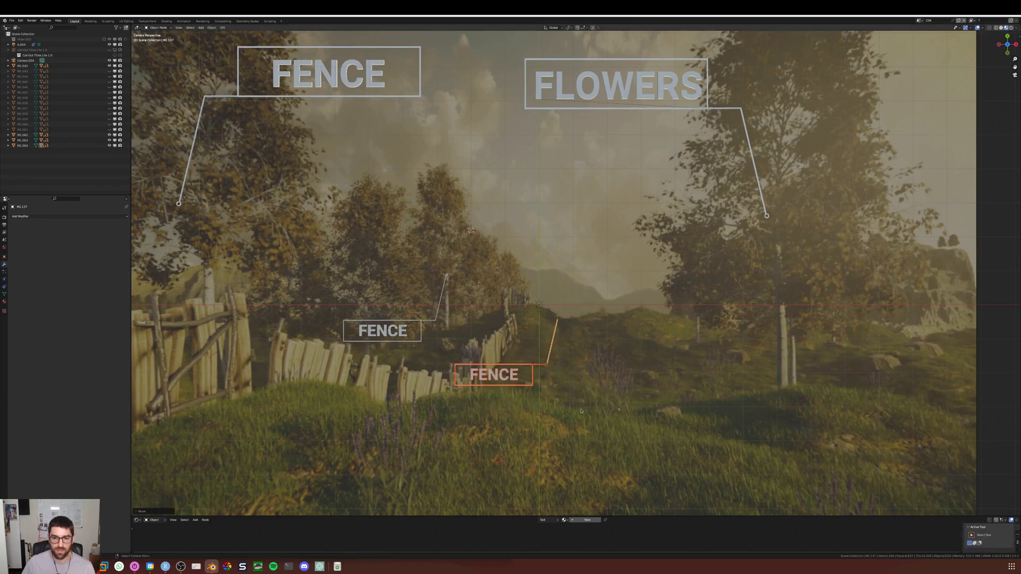
Edit the foreground call-out's slanted pointer line and move its upper end vertices down to the ring on the rock
{"action": "scroll", "coordinate": [581, 406], "scroll_direction": "up", "scroll_amount": 5}
{"action": "left_click_drag", "start_coordinate": [631, 144], "coordinate": [675, 181]}
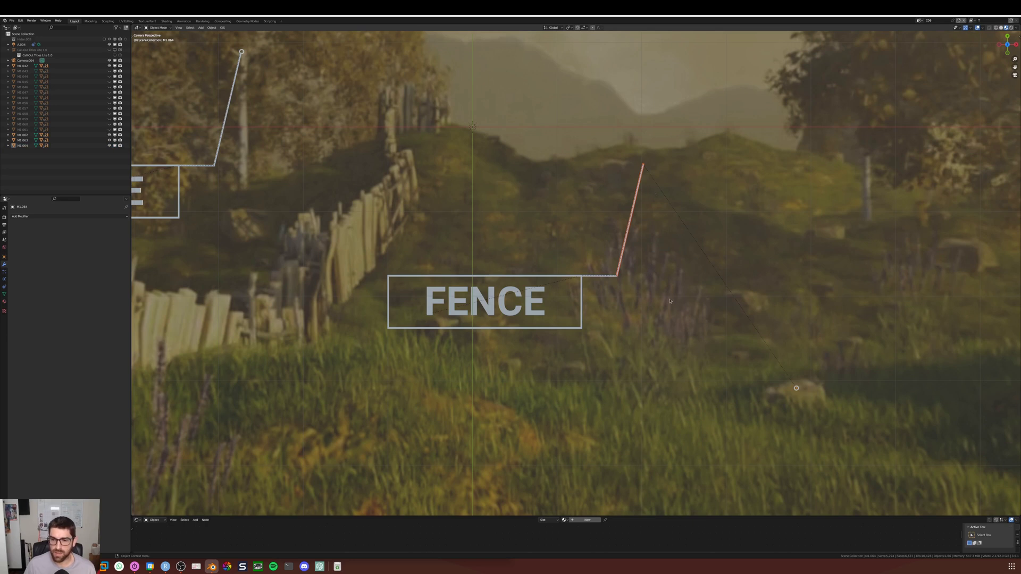
{"action": "middle_click_drag", "start_coordinate": [726, 299], "coordinate": [597, 298], "text": "shift"}
{"action": "scroll", "coordinate": [597, 297], "scroll_direction": "up", "scroll_amount": 1}
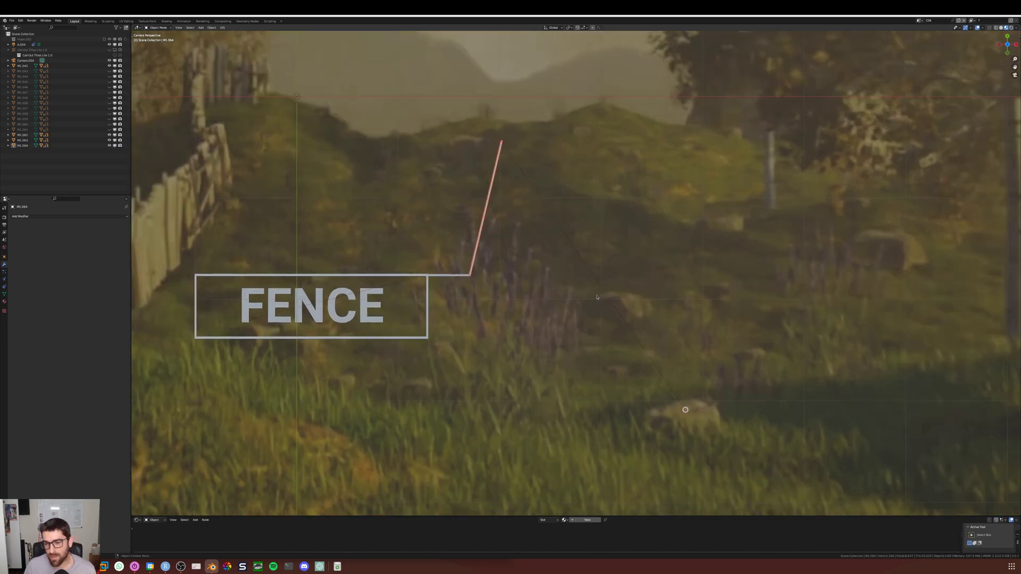
{"action": "scroll", "coordinate": [597, 298], "scroll_direction": "up", "scroll_amount": 2}
{"action": "middle_click_drag", "start_coordinate": [641, 297], "coordinate": [620, 274], "text": "shift"}
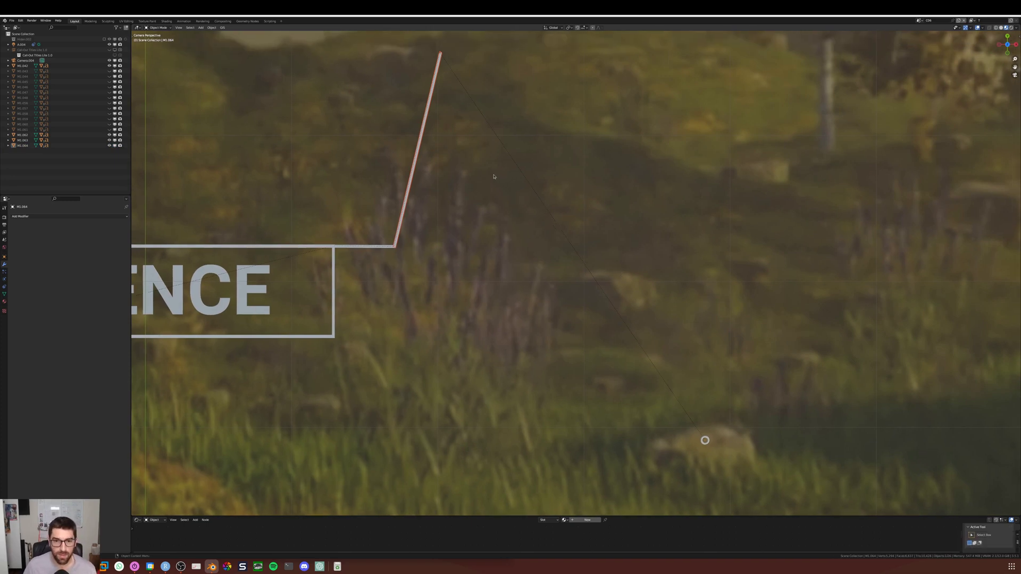
{"action": "left_click", "coordinate": [448, 153]}
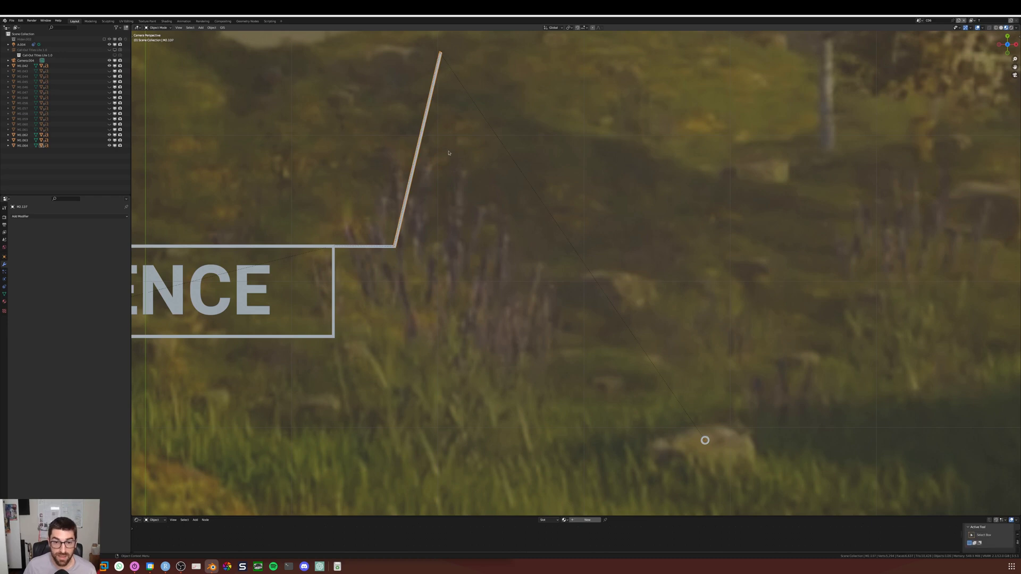
{"action": "key", "text": "Tab"}
{"action": "left_click", "coordinate": [441, 52]}
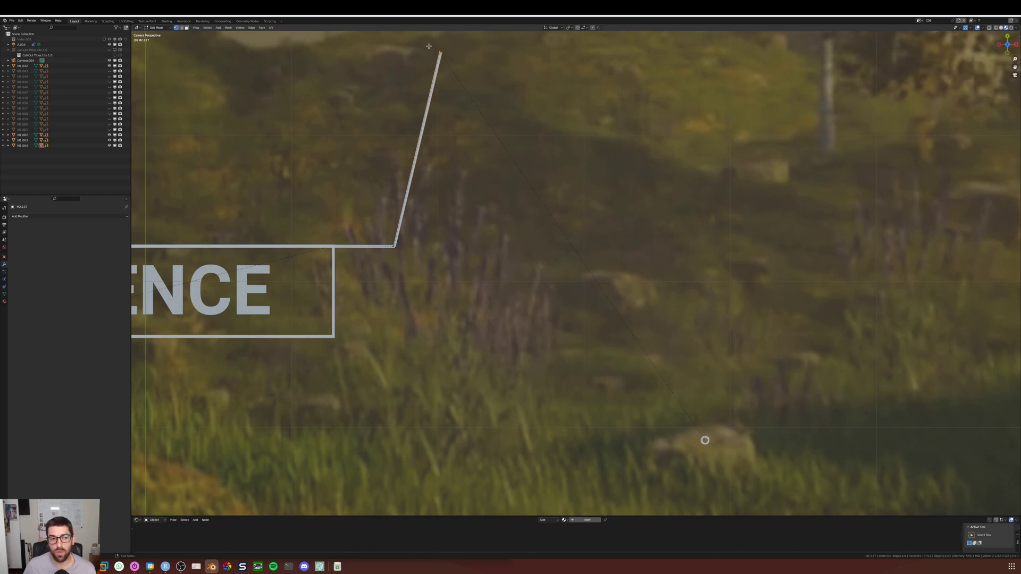
{"action": "key", "text": "g"}
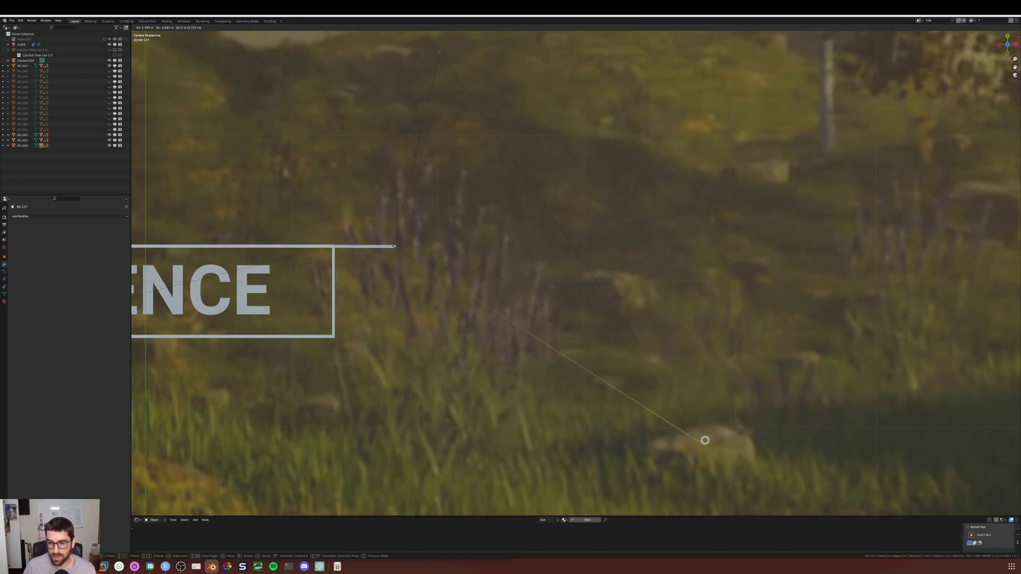
{"action": "left_click", "coordinate": [394, 247]}
Reposition the slanted line's vertices at the bend individually so the line joins the end of the horizontal line
{"action": "scroll", "coordinate": [337, 247], "scroll_direction": "up", "scroll_amount": 3}
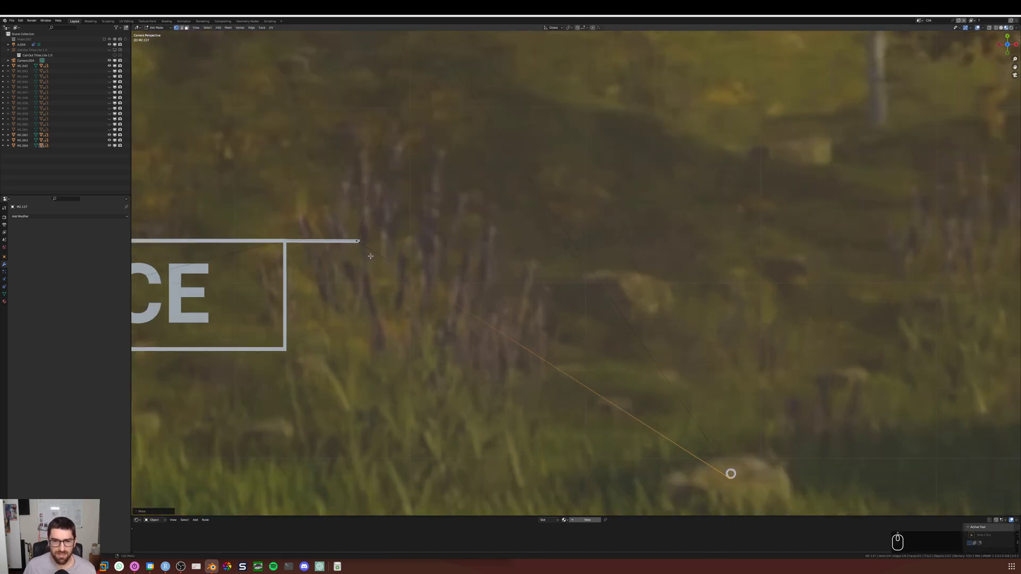
{"action": "left_click", "coordinate": [309, 242]}
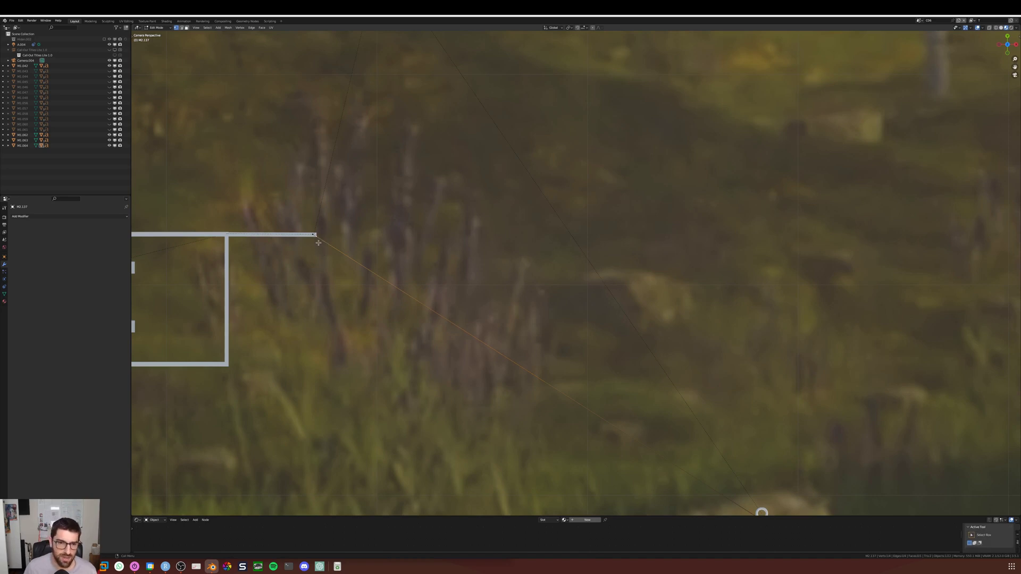
{"action": "key", "text": "g"}
{"action": "left_click", "coordinate": [317, 239]}
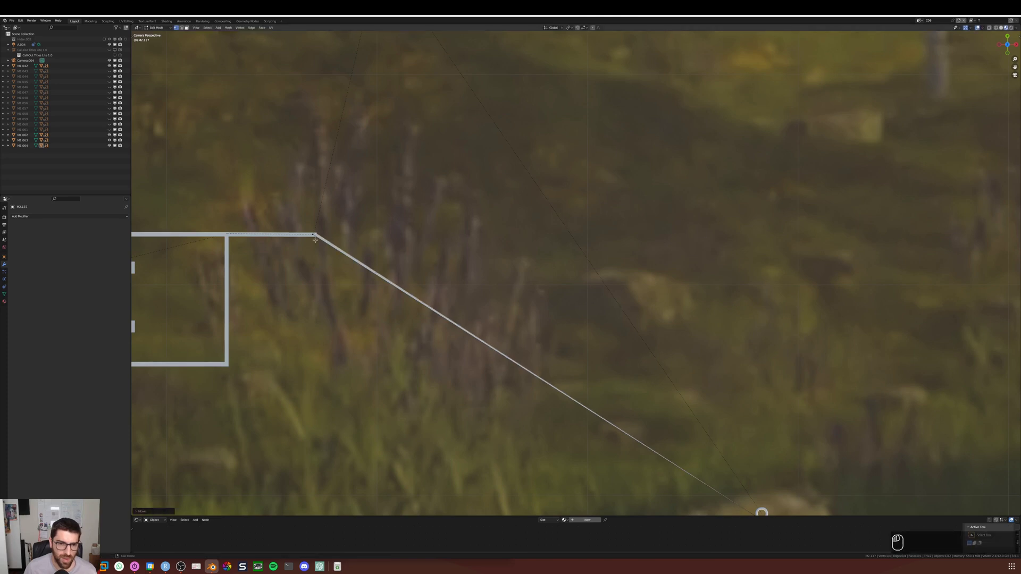
{"action": "left_click", "coordinate": [314, 234]}
{"action": "key", "text": "g"}
{"action": "left_click", "coordinate": [316, 238]}
Adjust the slanted line's end vertex at the ring to even out its thickness, and return to Object Mode
{"action": "middle_click_drag", "start_coordinate": [723, 395], "coordinate": [609, 190], "text": "shift"}
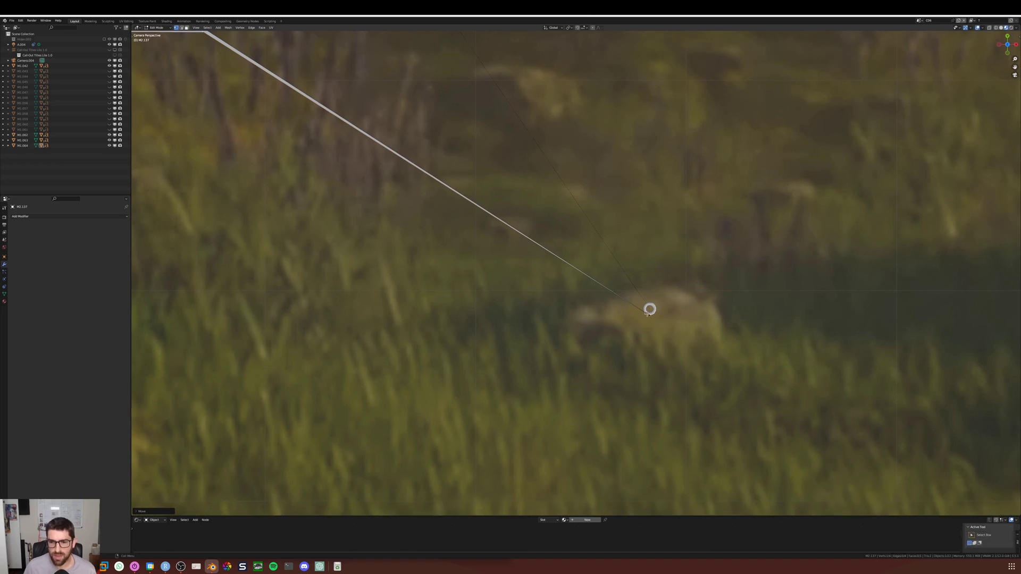
{"action": "left_click", "coordinate": [649, 311]}
{"action": "left_click", "coordinate": [649, 312]}
{"action": "key", "text": "g"}
{"action": "left_click", "coordinate": [649, 310]}
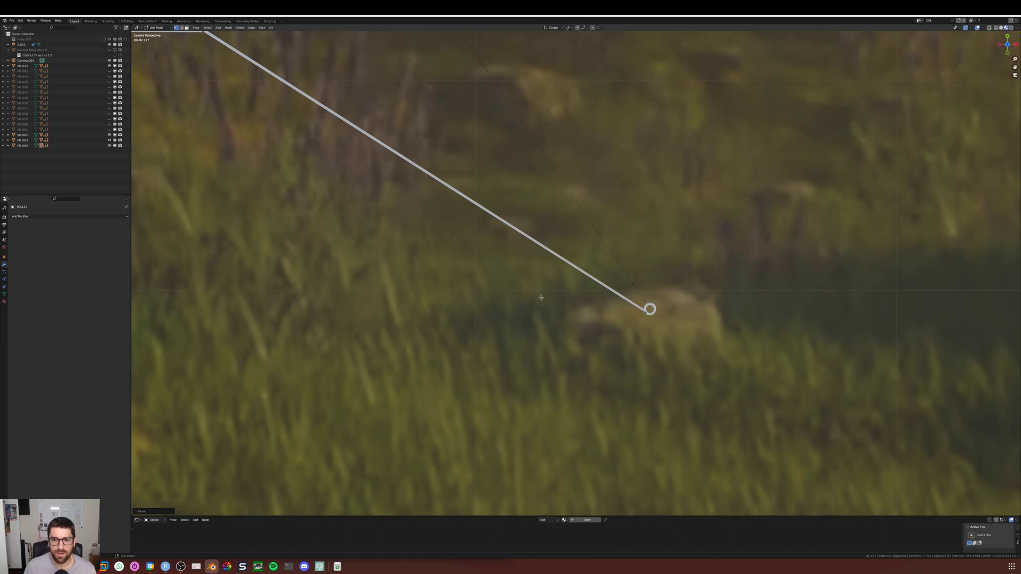
{"action": "scroll", "coordinate": [546, 295], "scroll_direction": "down", "scroll_amount": 1}
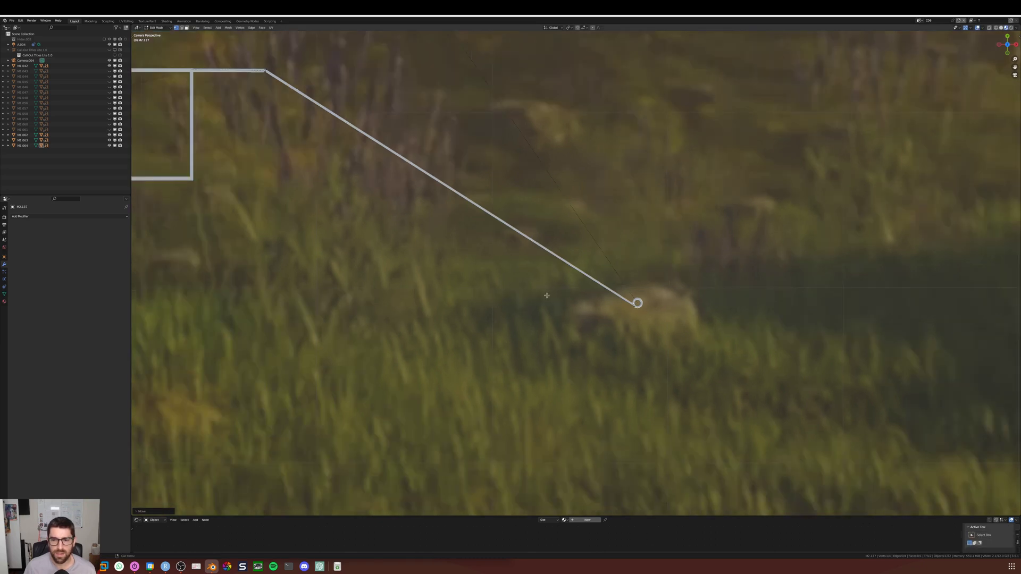
{"action": "key", "text": "Tab"}
{"action": "scroll", "coordinate": [553, 308], "scroll_direction": "down", "scroll_amount": 3}
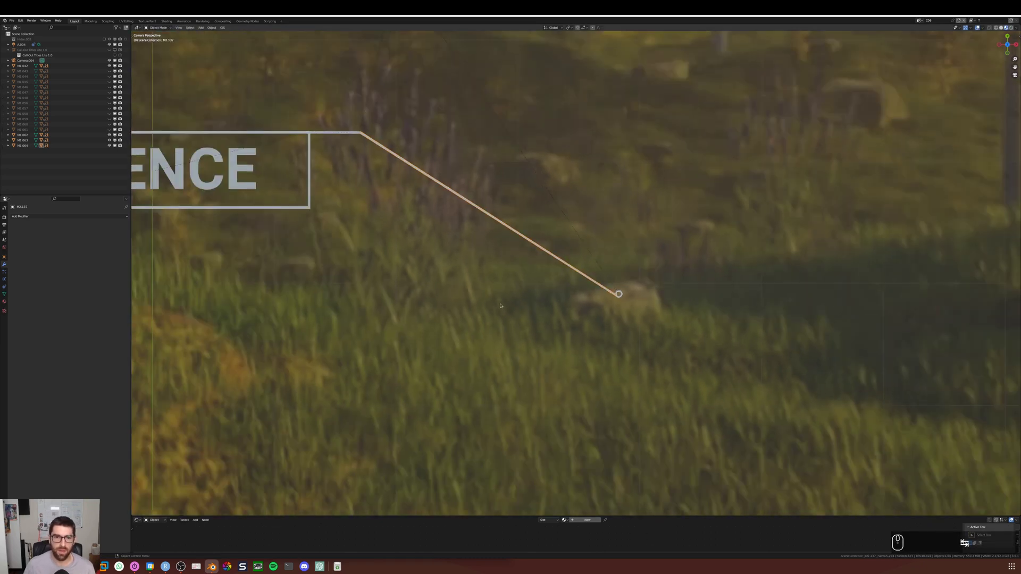
{"action": "scroll", "coordinate": [500, 306], "scroll_direction": "down", "scroll_amount": 2}
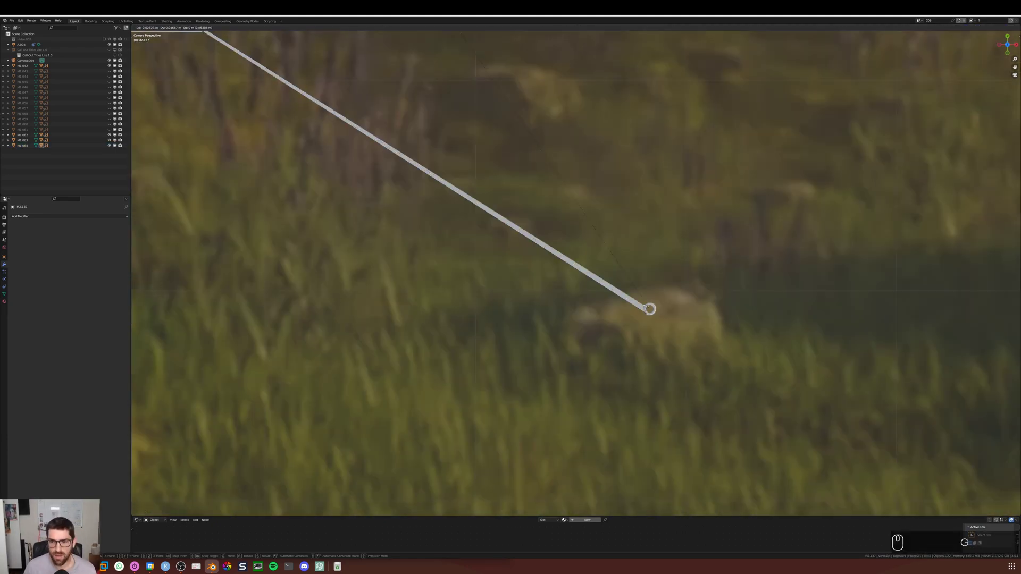
{"action": "scroll", "coordinate": [610, 302], "scroll_direction": "down", "scroll_amount": 7}
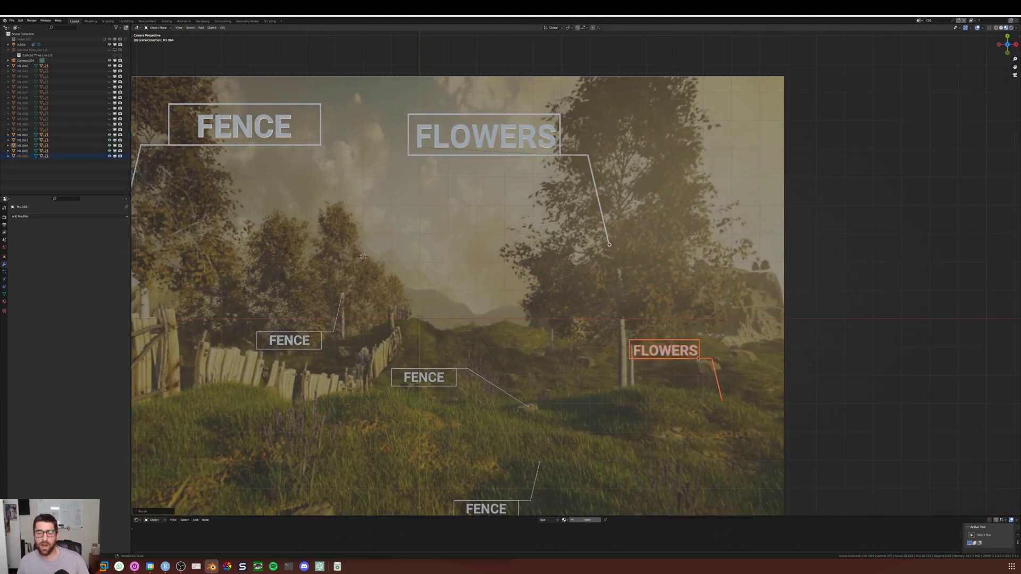